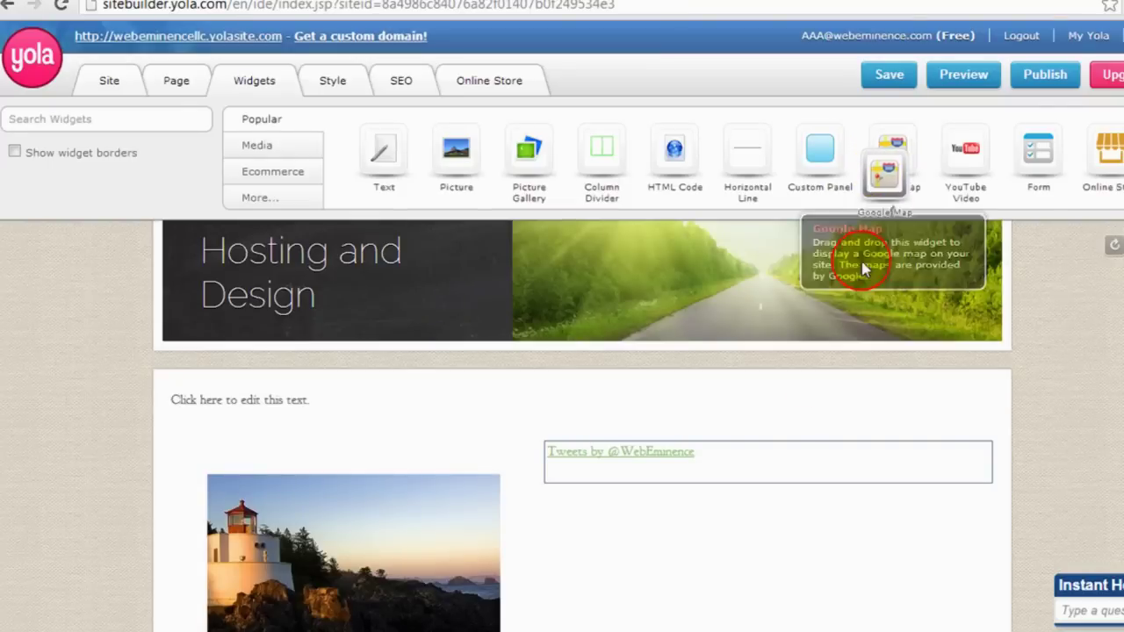
# - Add a Google Map widget to the page's right column and a YouTube Video widget to the left column by the lighthouse picture
pyautogui.moveTo(887, 159); pyautogui.dragTo(703, 460)
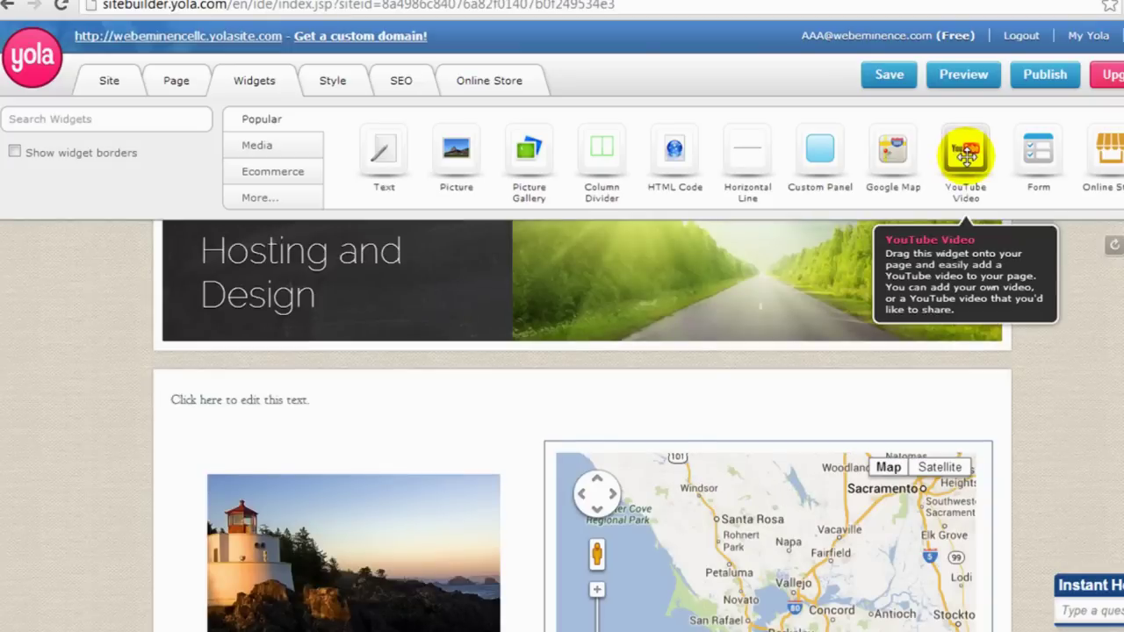
pyautogui.moveTo(964, 150); pyautogui.dragTo(376, 474)
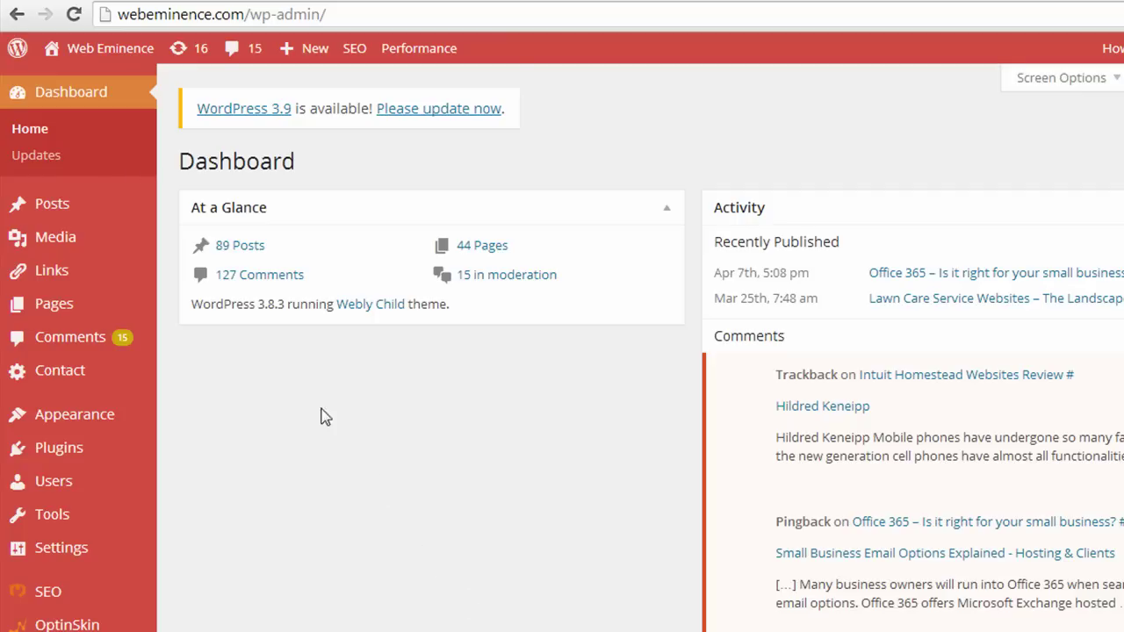
# - In the WordPress admin, open the post "Office 365 - Is it right for your small business?" for editing and view it in the visual editor
pyautogui.click(54, 206)
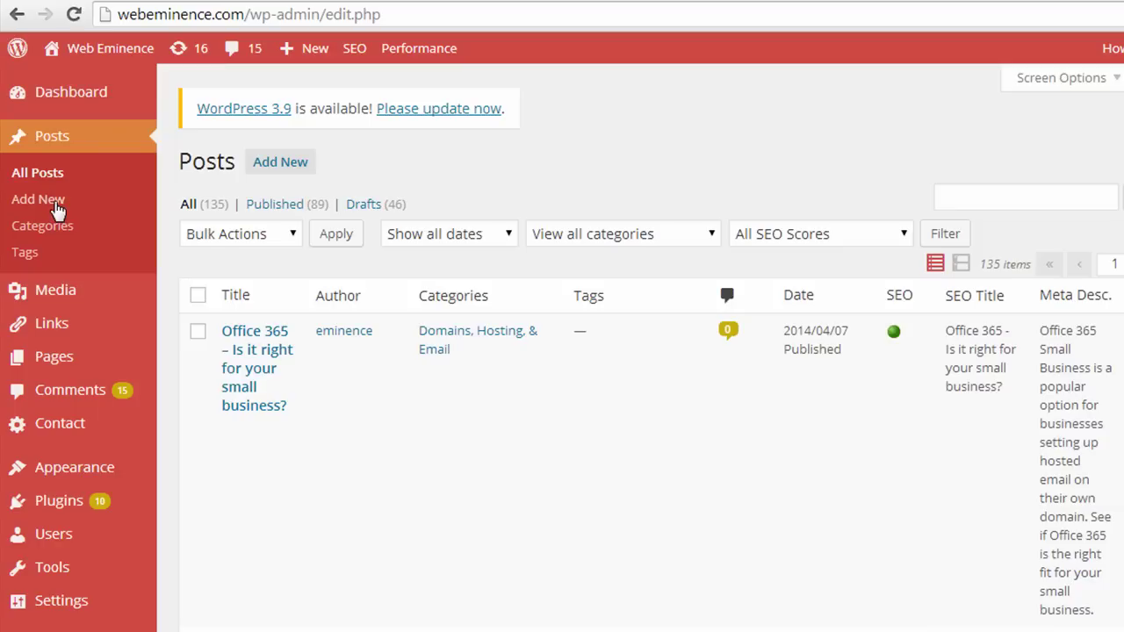
pyautogui.click(244, 337)
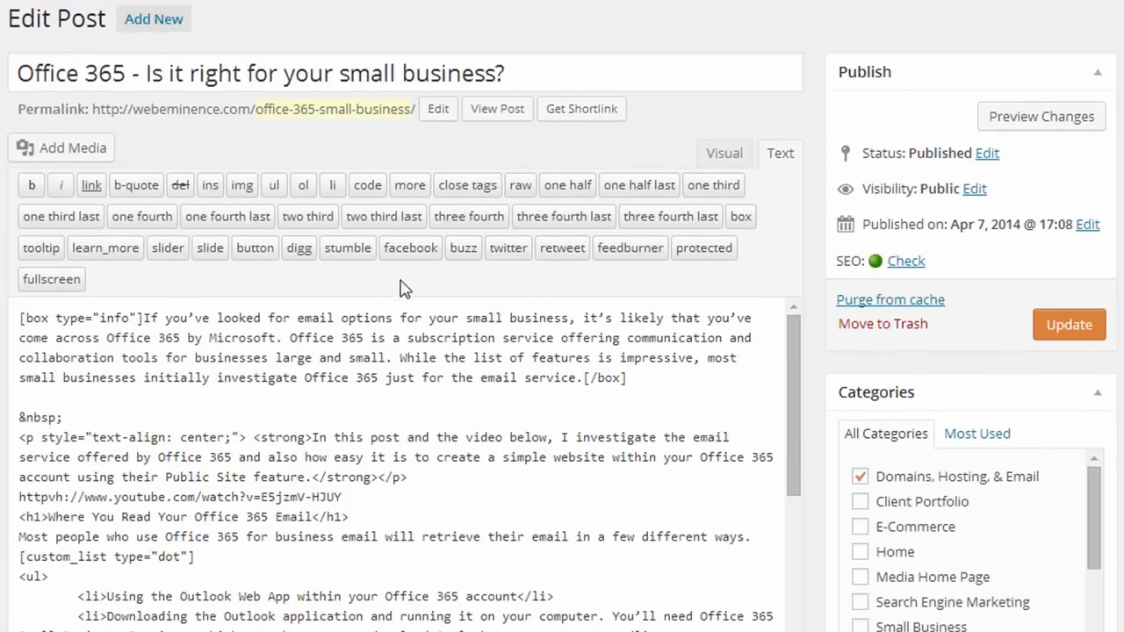
pyautogui.click(724, 156)
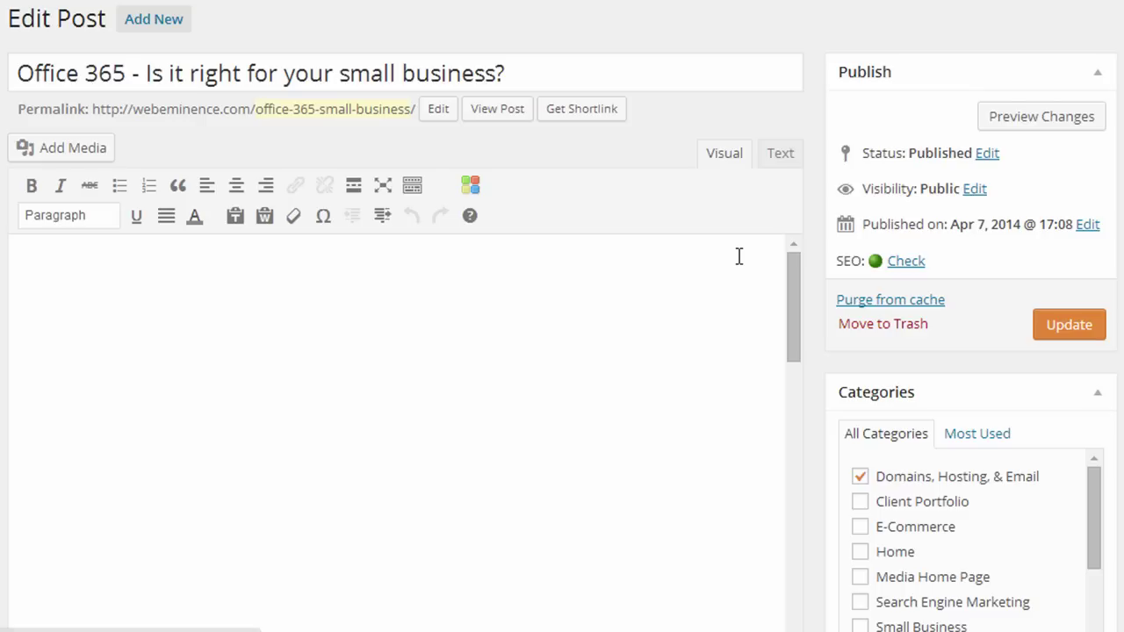
pyautogui.moveTo(791, 283); pyautogui.dragTo(792, 411)
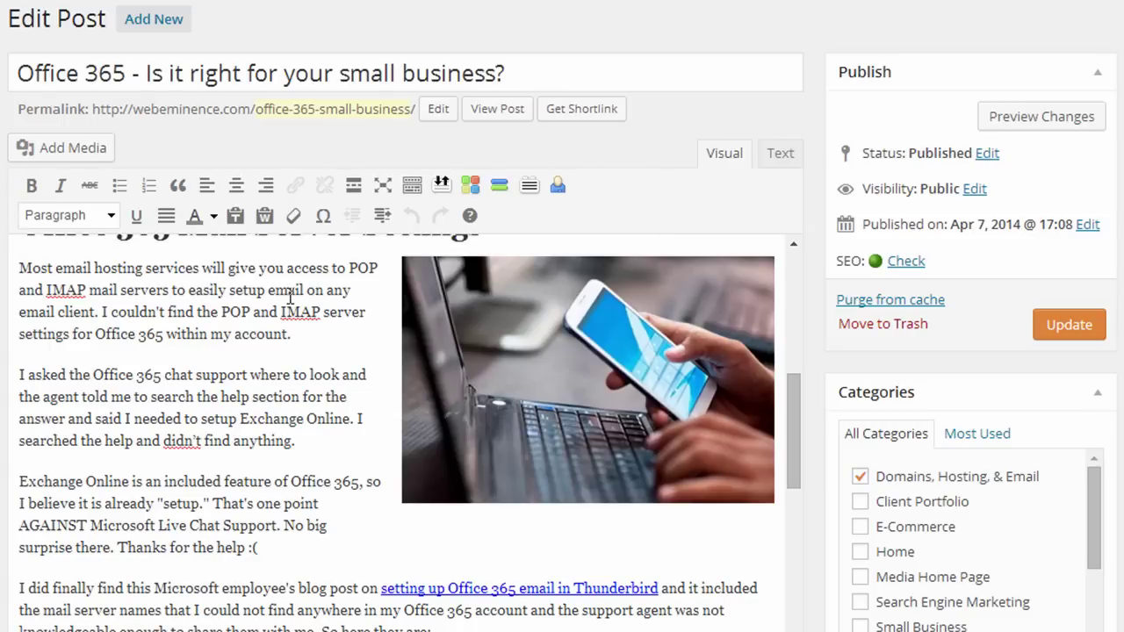
# - Compare the post's HTML text view with its visual view, returning to the start of the article in the visual editor
pyautogui.click(782, 154)
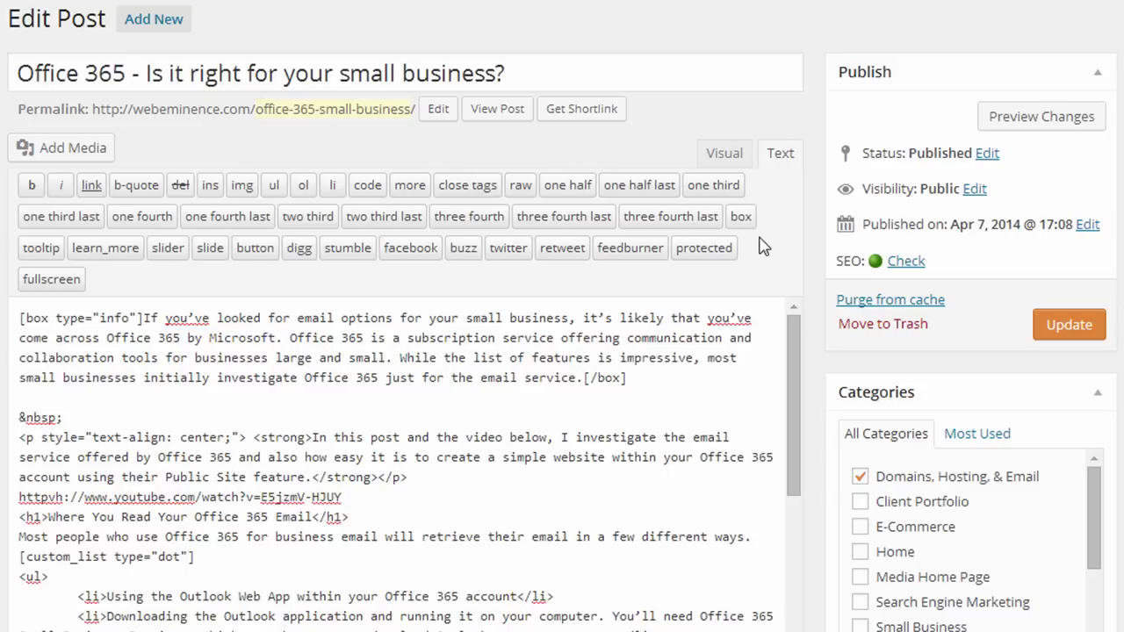
pyautogui.click(725, 155)
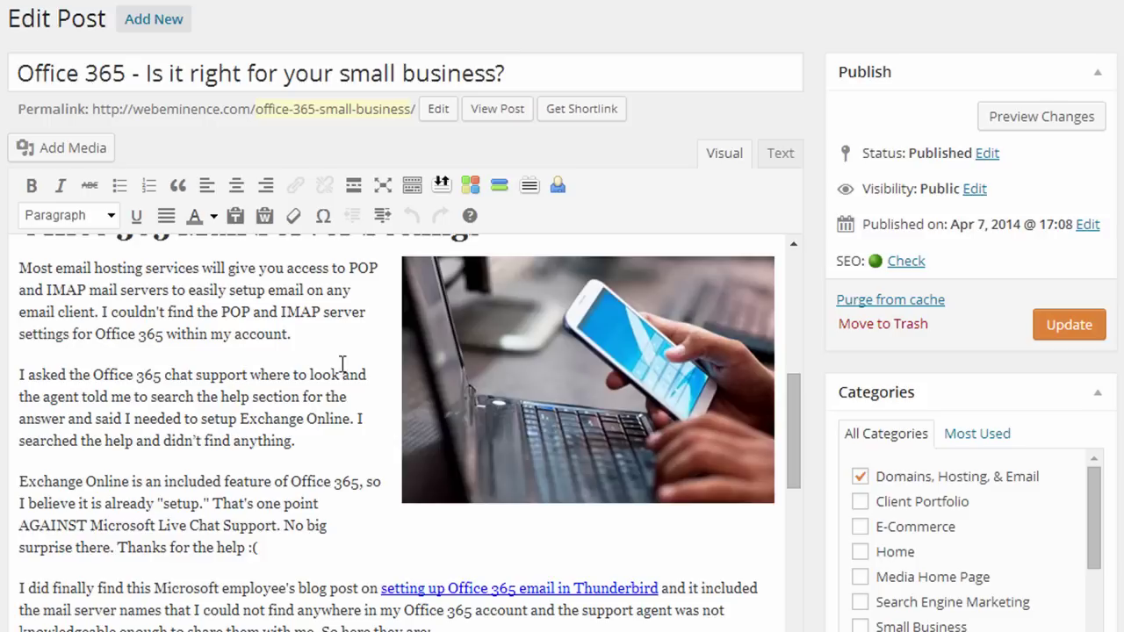
pyautogui.moveTo(793, 417); pyautogui.dragTo(793, 294)
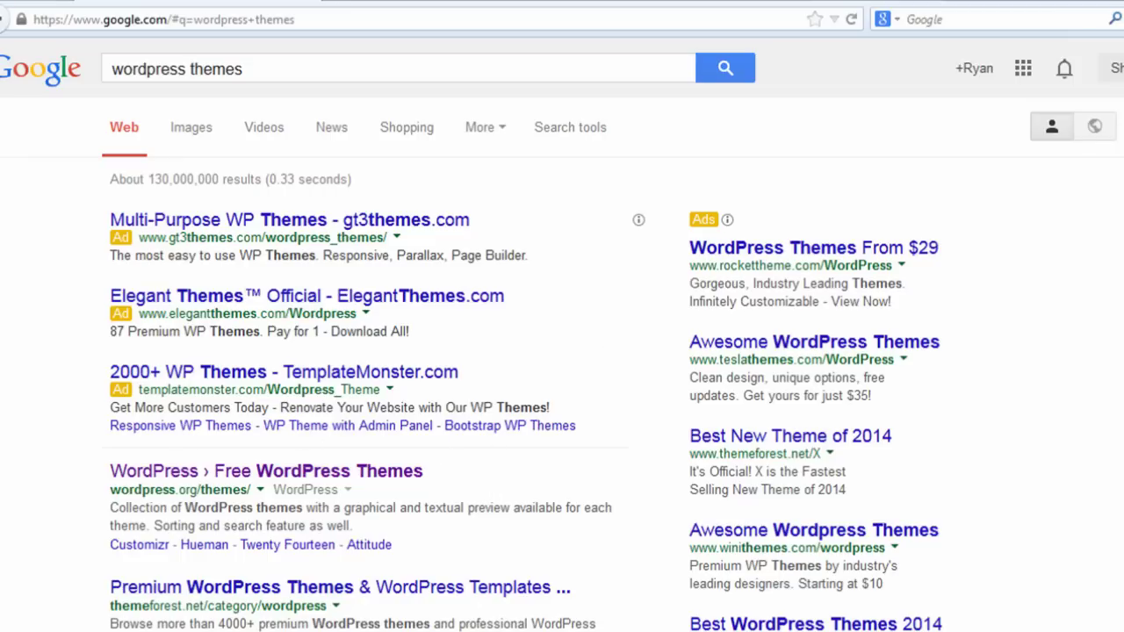
# - From the Google results for "wordpress themes", open the elegantthemes.com entry "WordPress Themes Loved By Over 230k Customers"
pyautogui.scroll(-2, 562, 351)
pyautogui.scroll(-5, 562, 352)
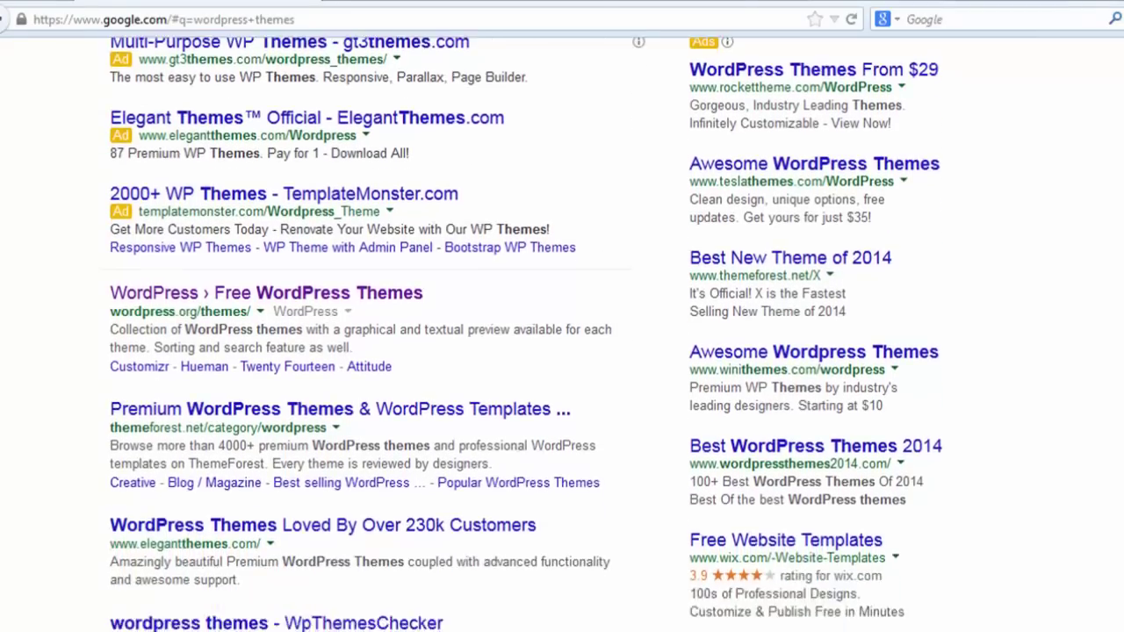
pyautogui.scroll(-2, 562, 352)
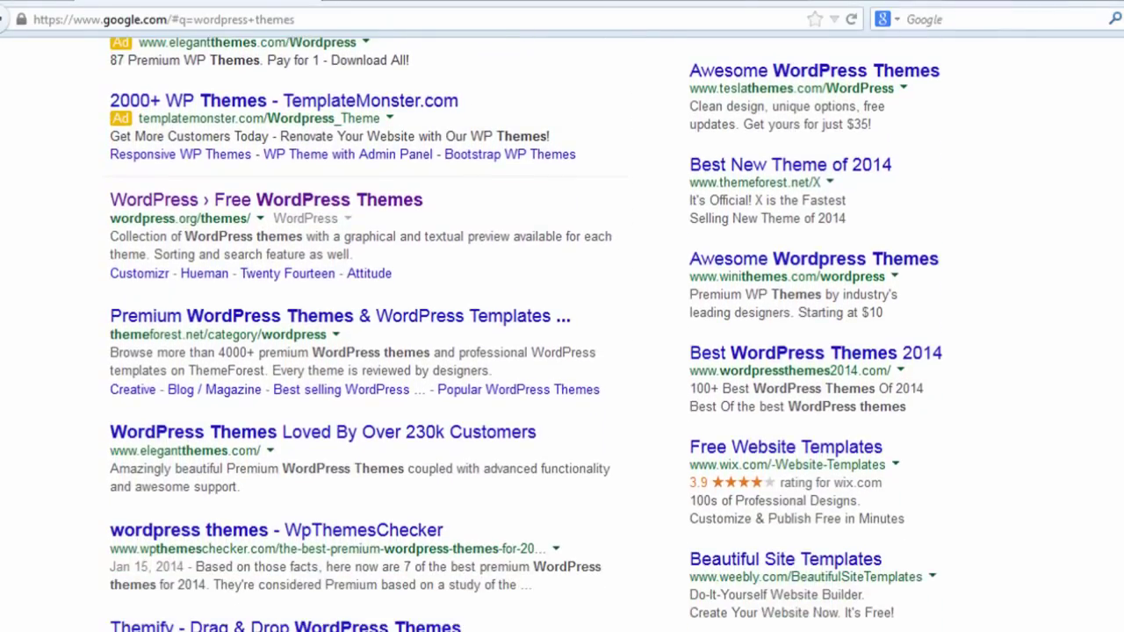
pyautogui.click(266, 431)
# - Look through the Elegant Themes gallery, from the featured Divi theme down to the individual theme thumbnails
pyautogui.scroll(-5, 562, 351)
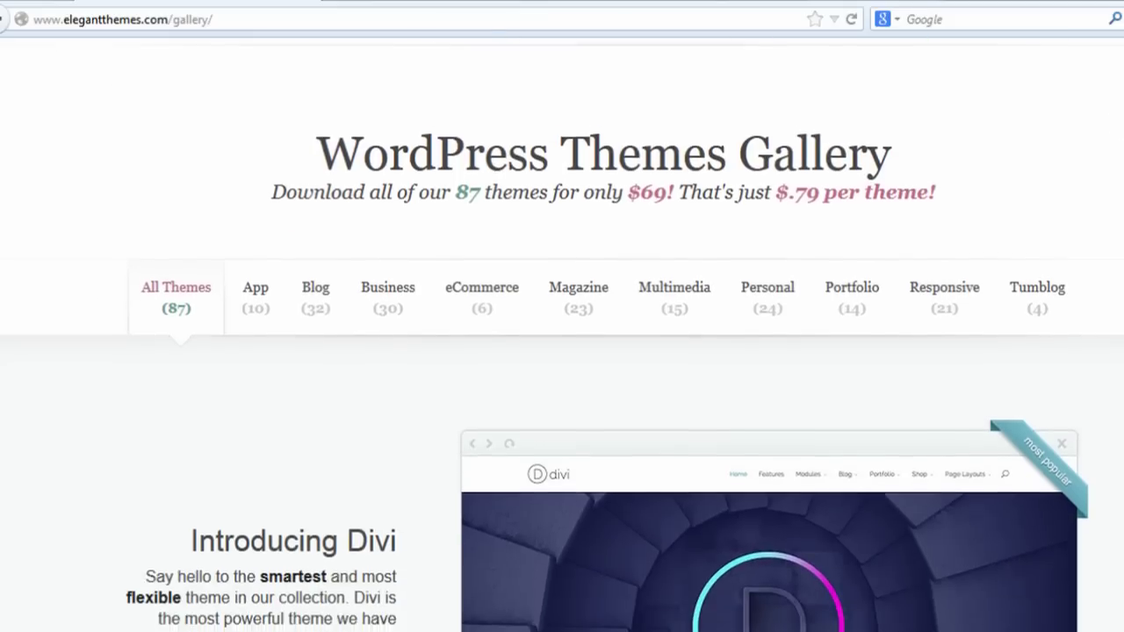
pyautogui.scroll(-5, 562, 351)
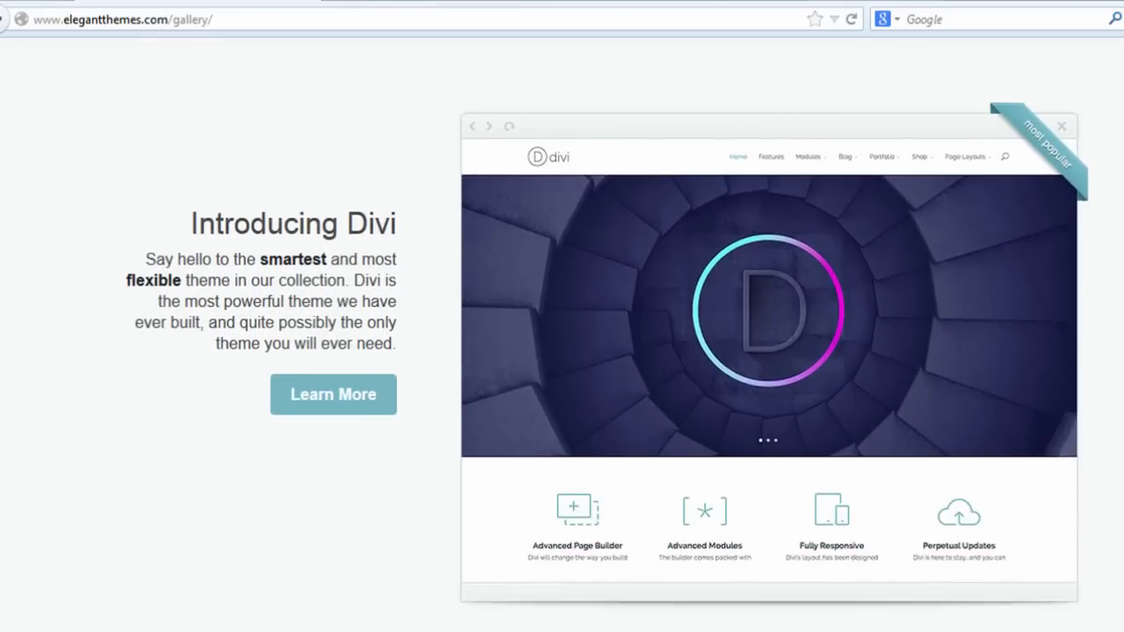
pyautogui.scroll(-4, 562, 351)
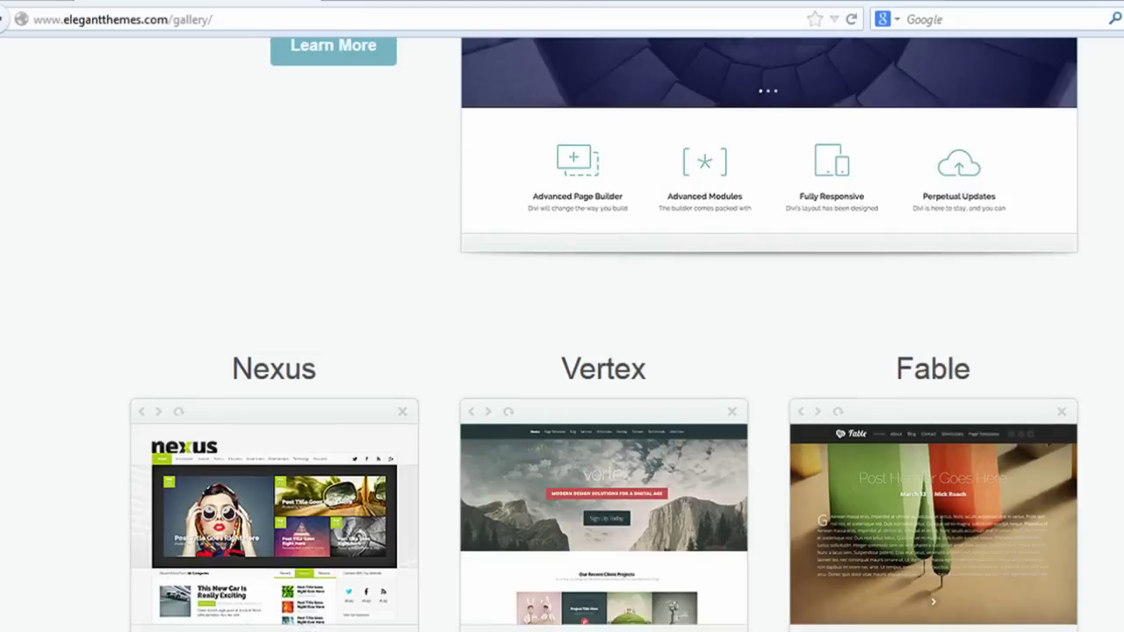
pyautogui.scroll(-4, 563, 352)
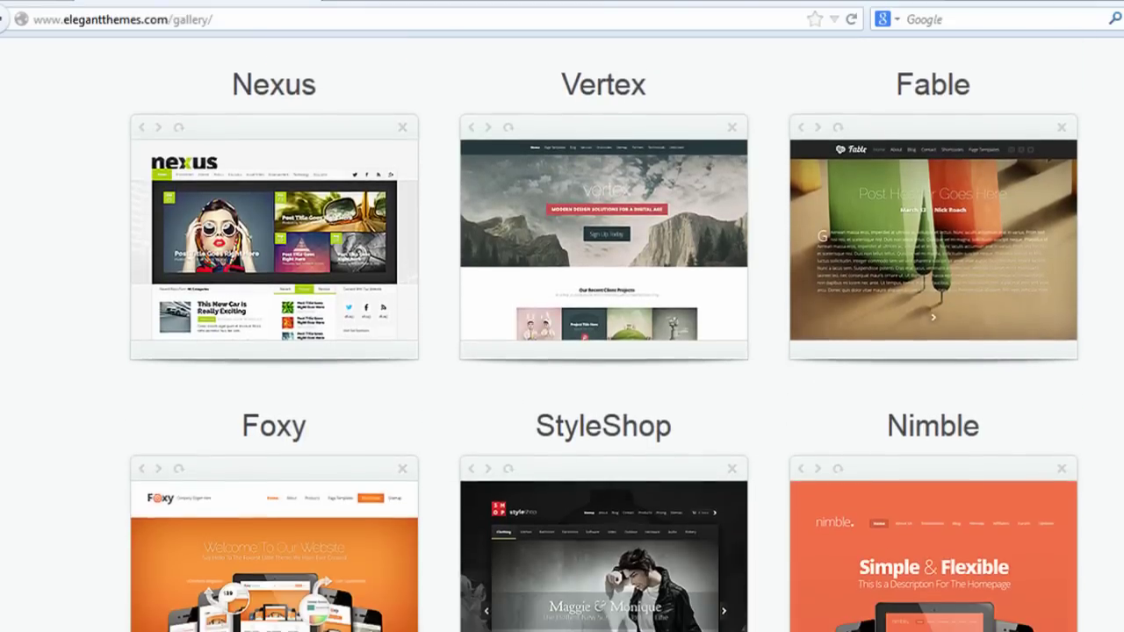
pyautogui.scroll(-3, 563, 351)
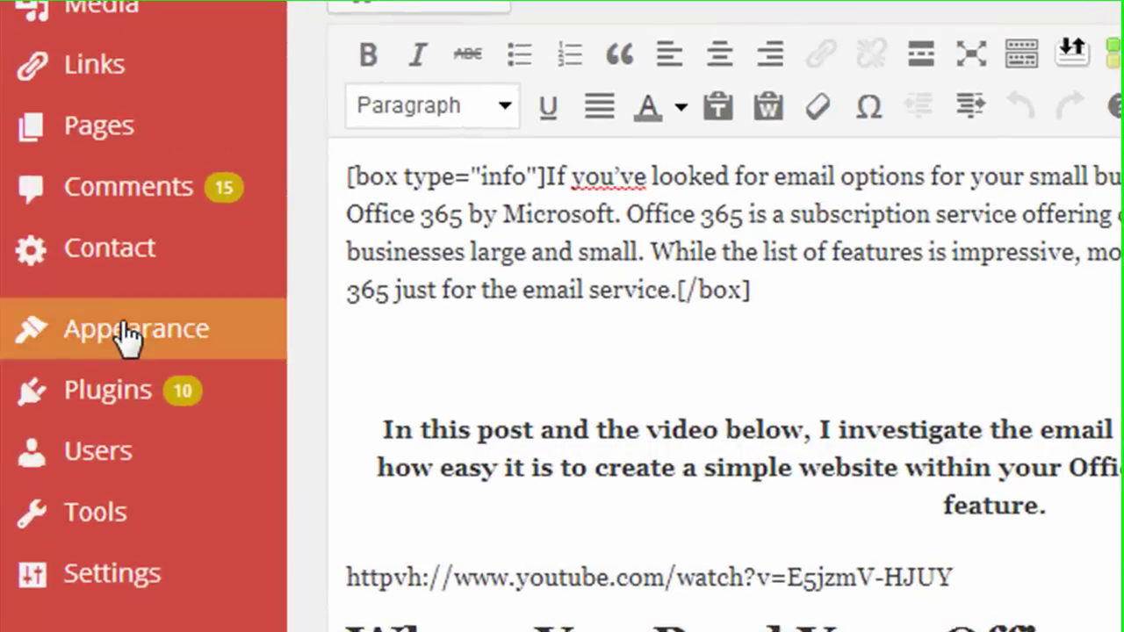
# - Switch back to the WordPress admin, open the installed themes and go to the page for installing a new theme
pyautogui.moveTo(64, 385)
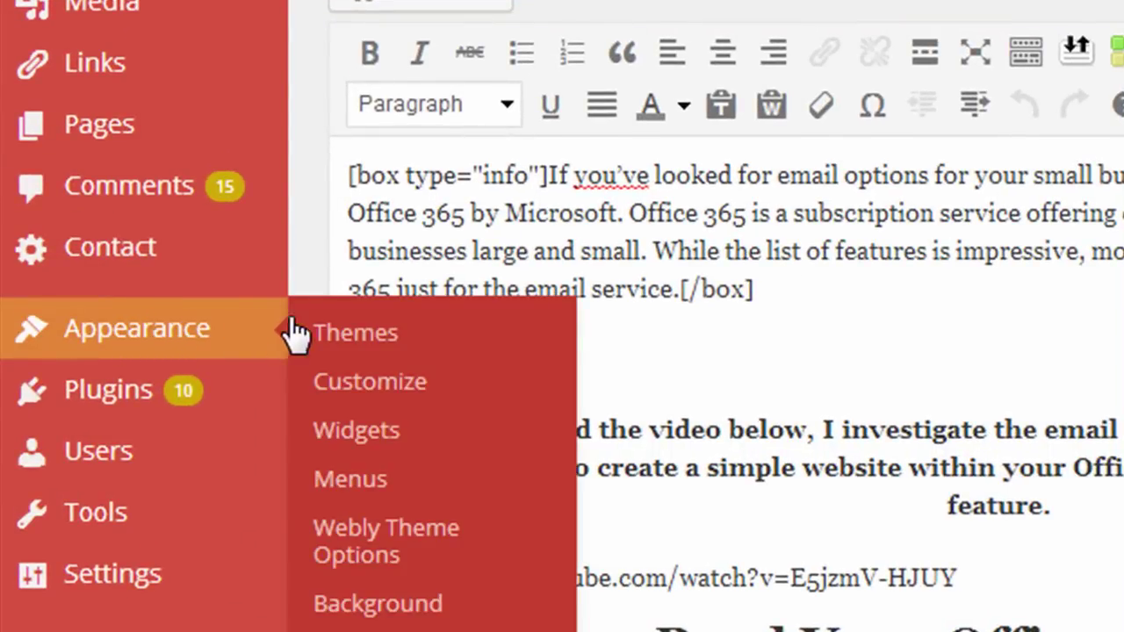
pyautogui.click(349, 338)
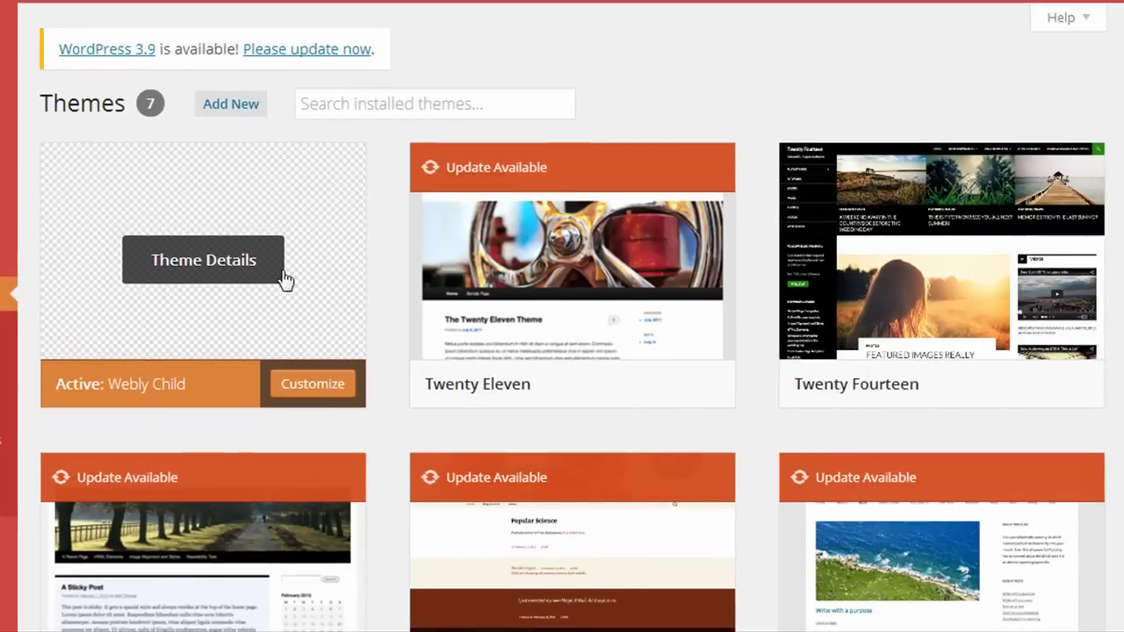
pyautogui.click(245, 113)
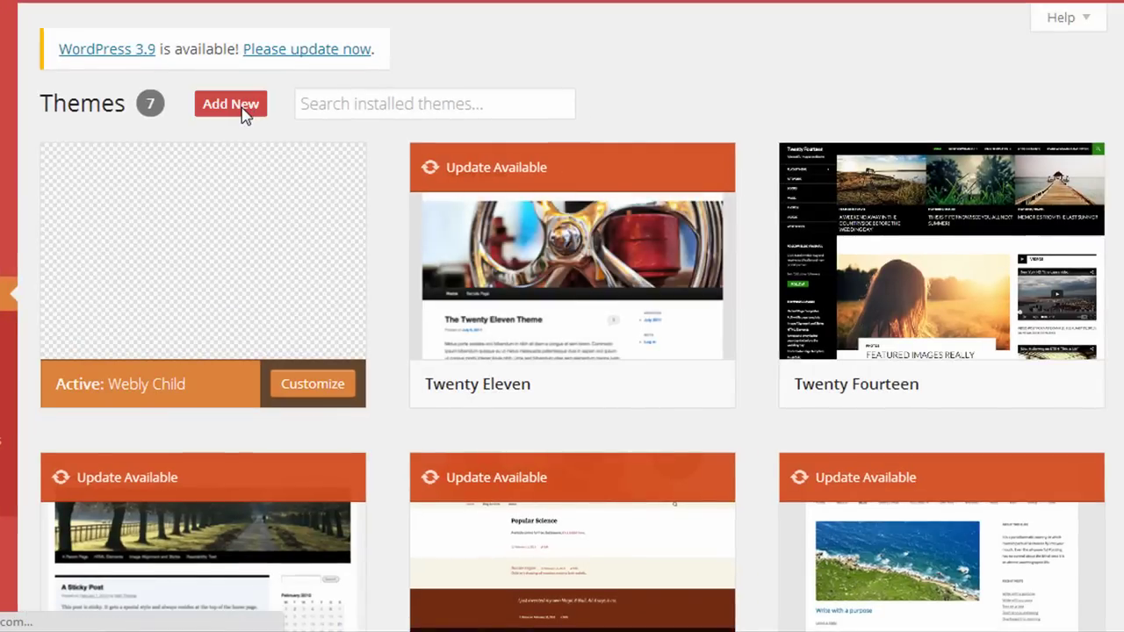
pyautogui.scroll(-1, 516, 201)
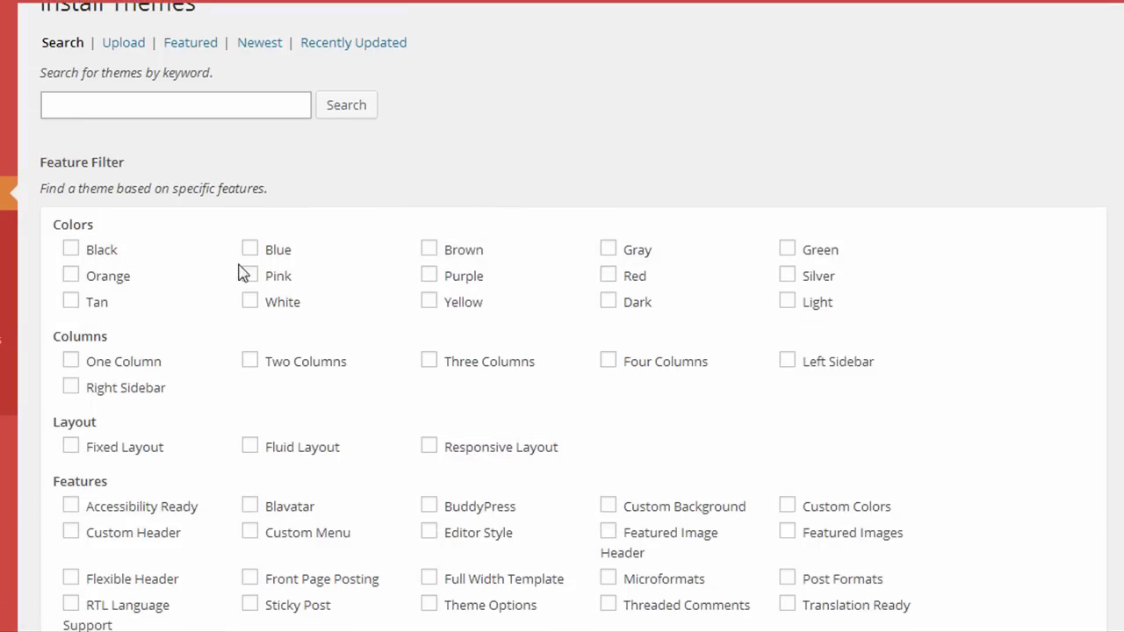
pyautogui.scroll(1, 353, 266)
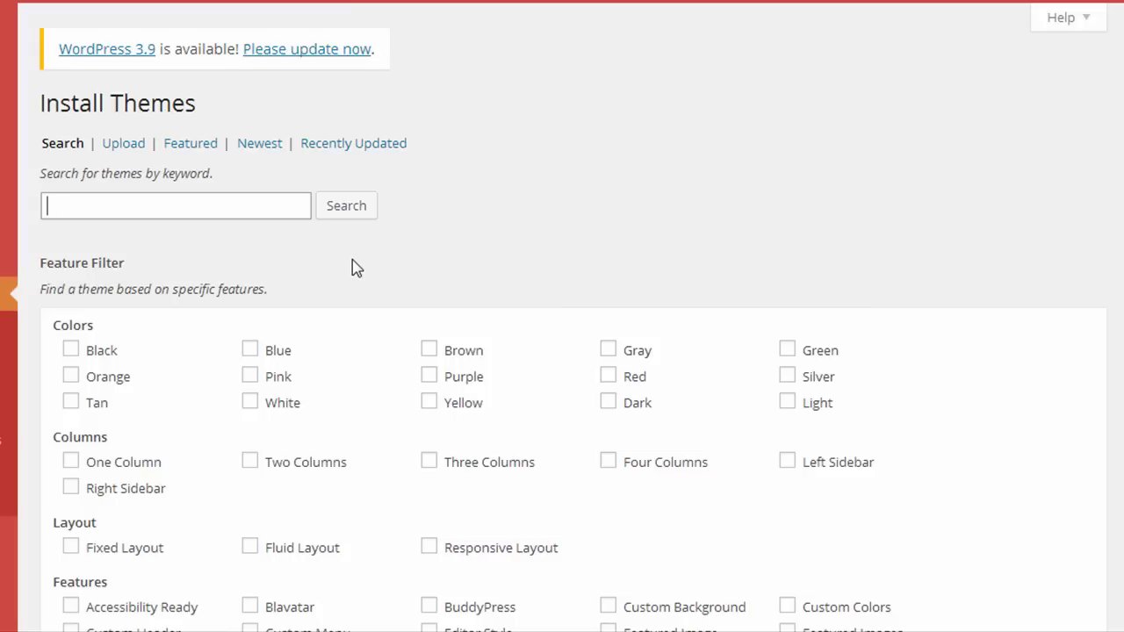
# - Select the Blue color and One Column feature filters and run the keyword theme search with an empty search term
pyautogui.click(250, 351)
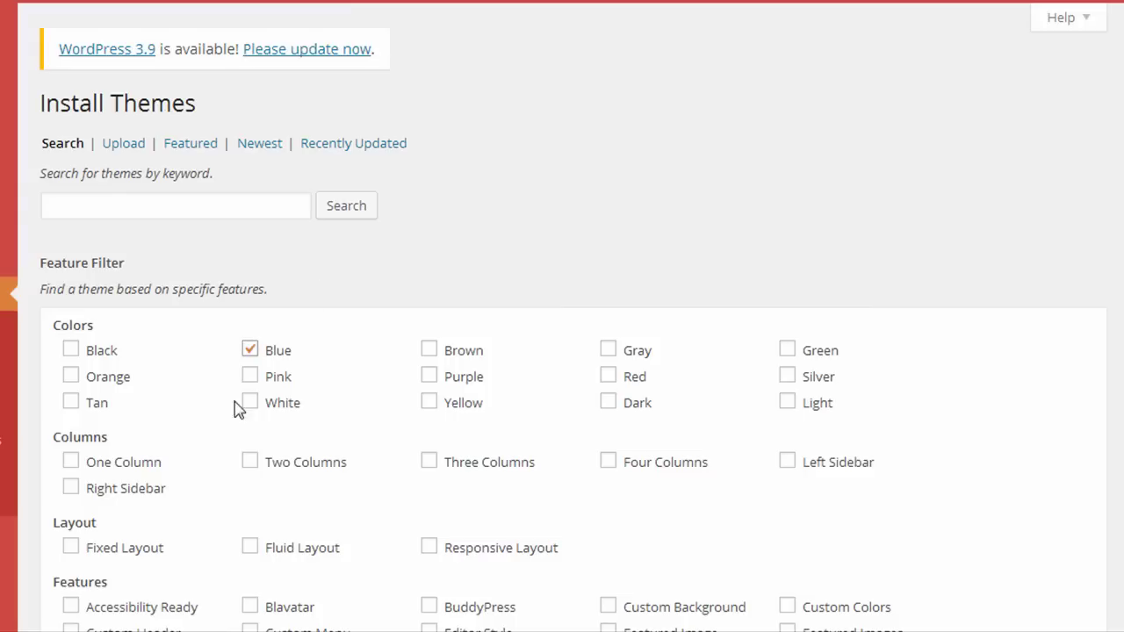
pyautogui.click(71, 461)
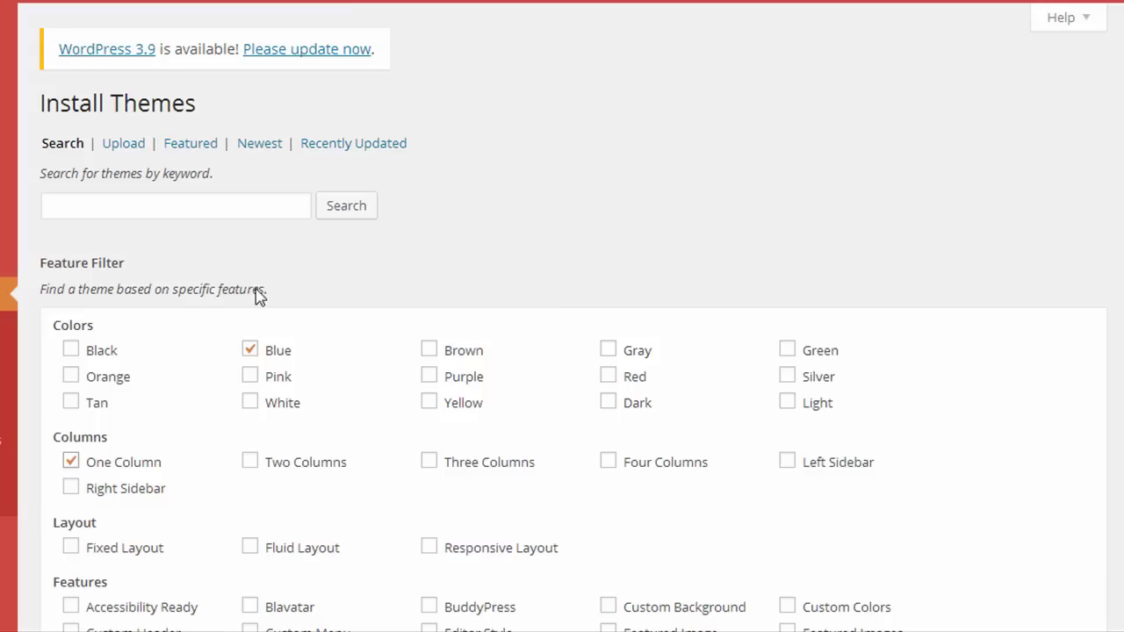
pyautogui.click(350, 218)
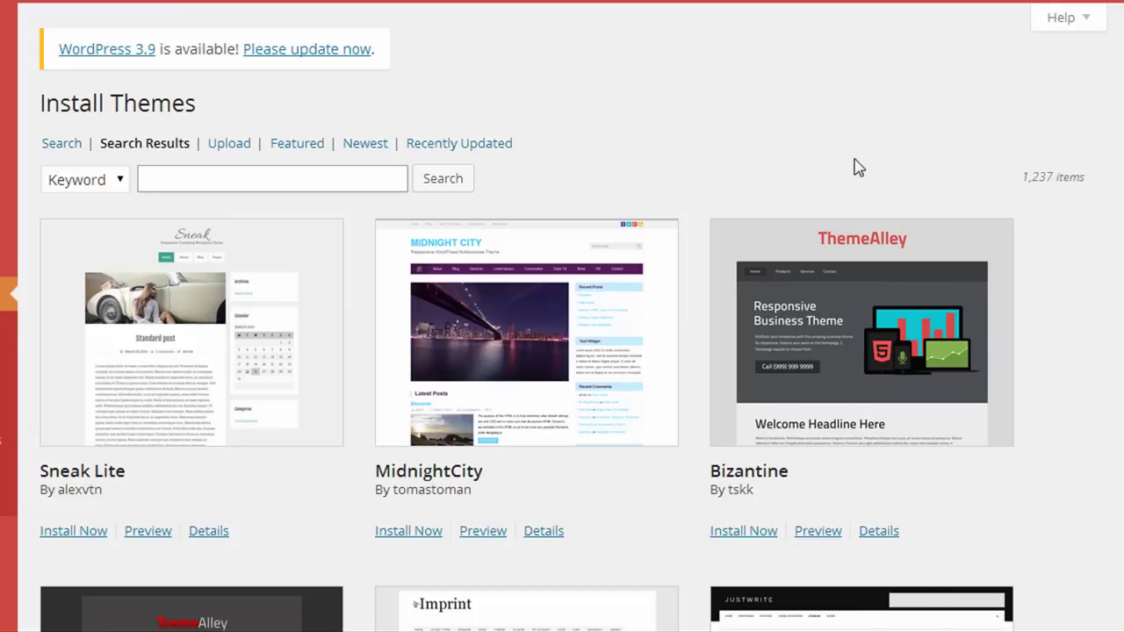
# - Preview the MidnightCity theme, check its header image and latest posts, and close the preview
pyautogui.scroll(-1, 721, 210)
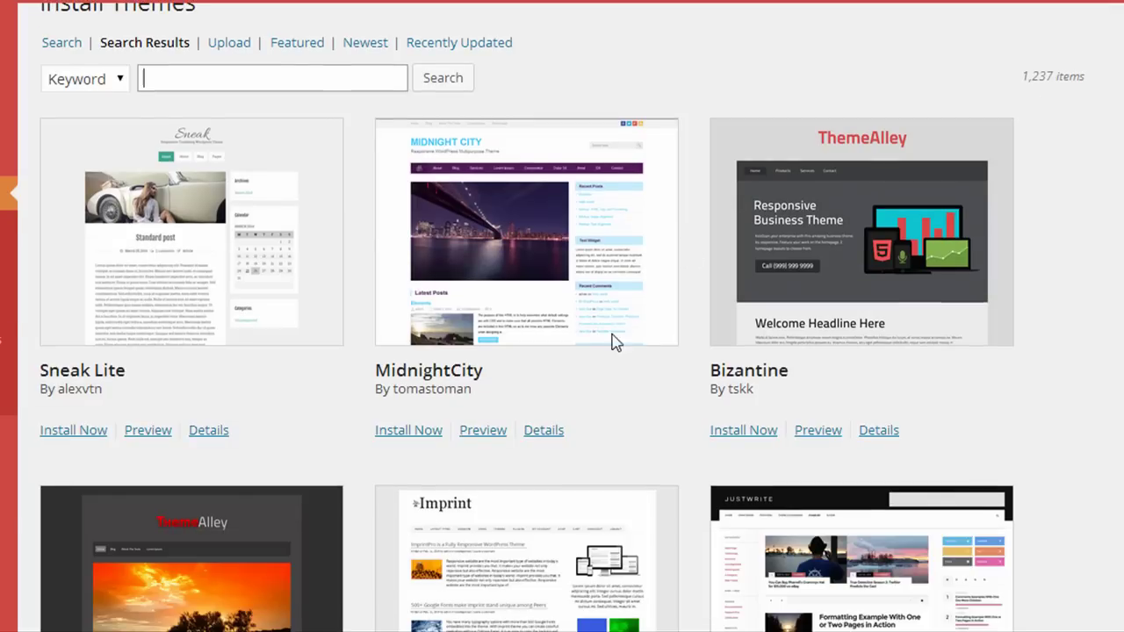
pyautogui.click(480, 431)
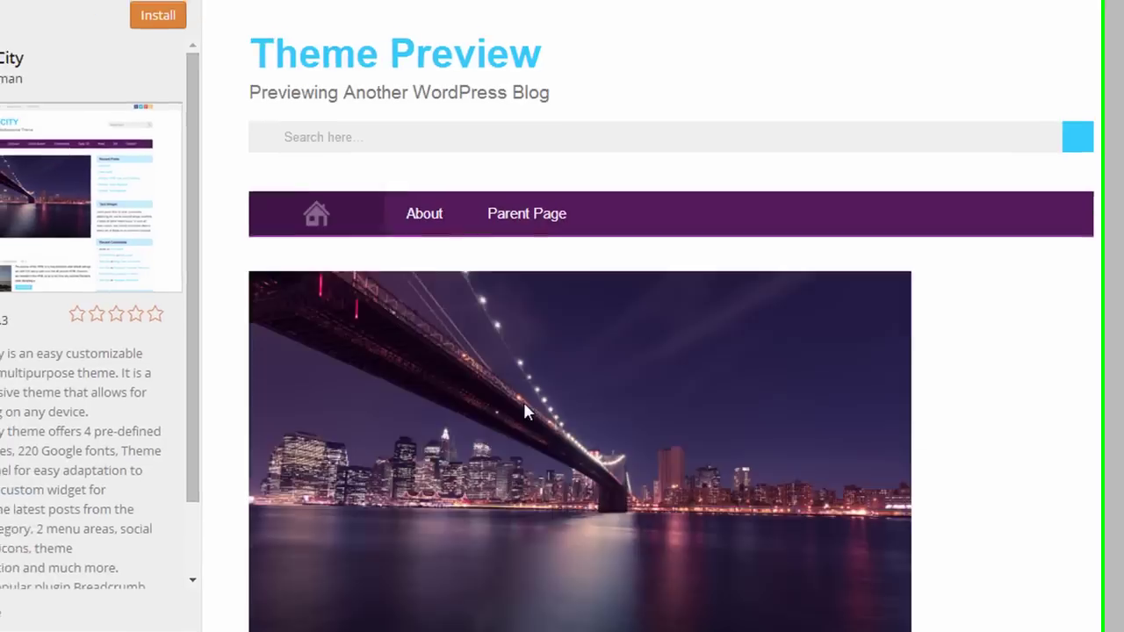
pyautogui.scroll(-3, 540, 377)
pyautogui.scroll(-2, 539, 373)
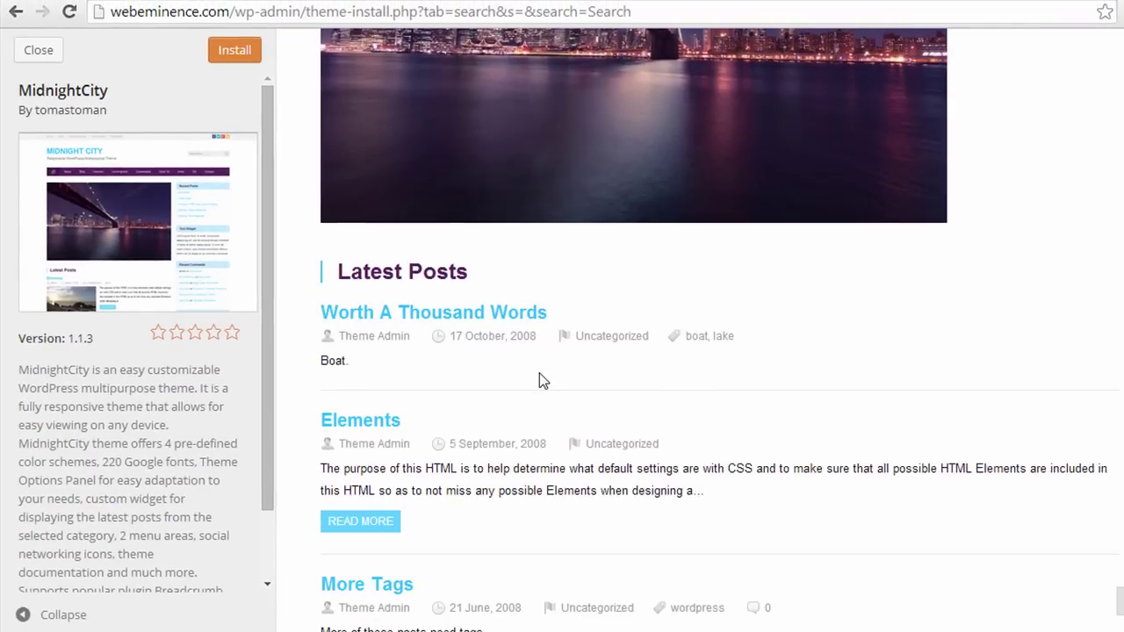
pyautogui.scroll(5, 539, 373)
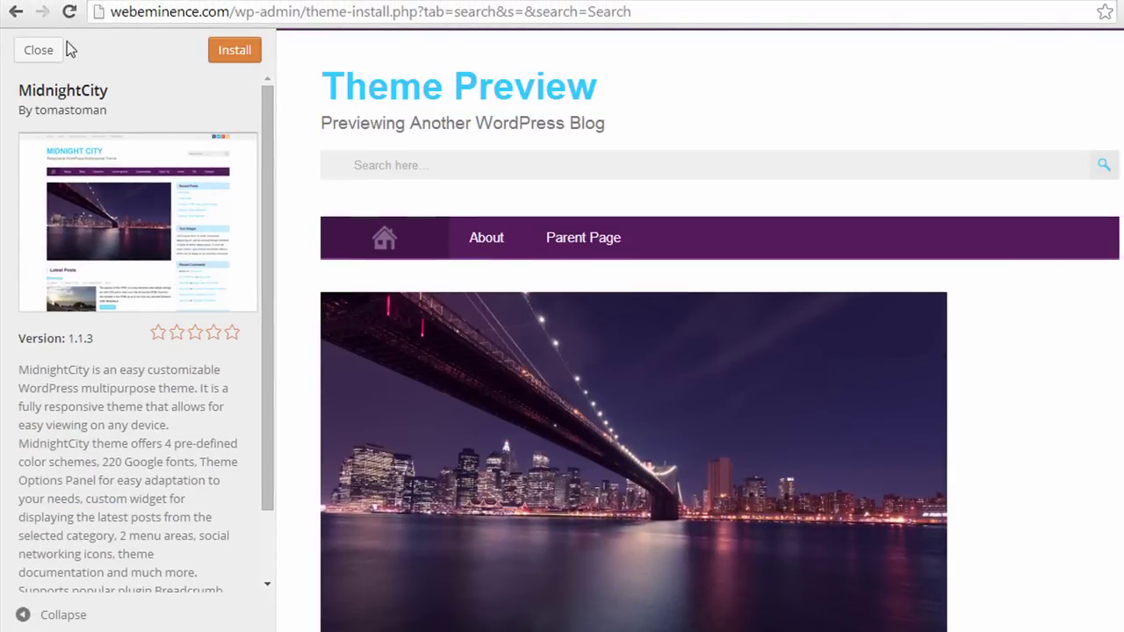
pyautogui.click(42, 53)
# - Browse the remaining theme search results, comparing thumbnails such as Responsive, Parallax, iFeature and Fresh Lite
pyautogui.scroll(-5, 615, 351)
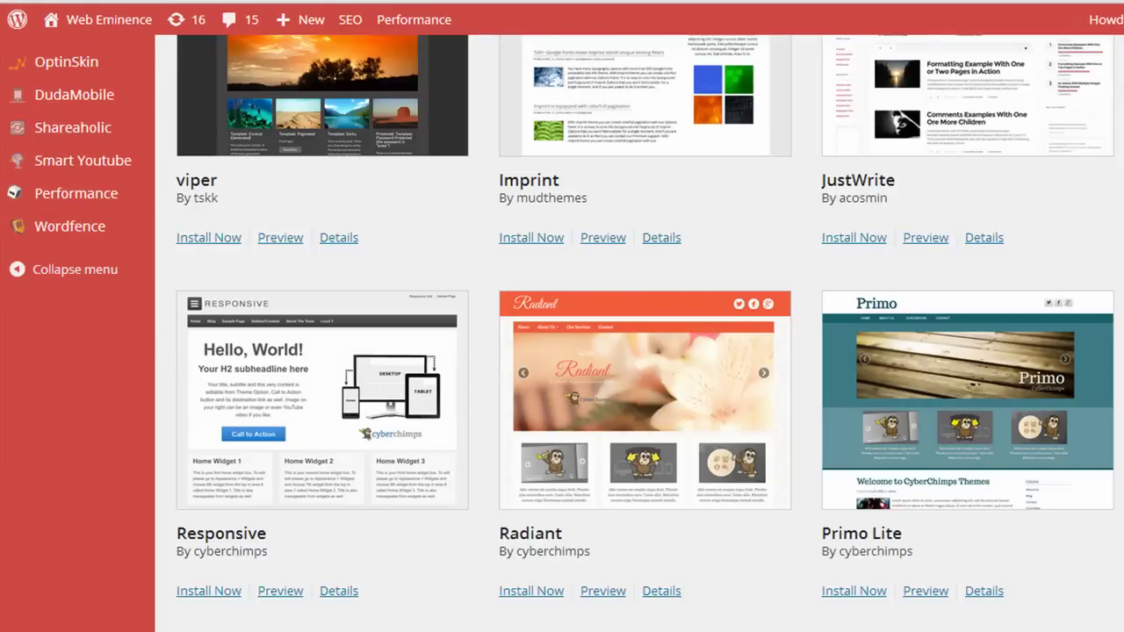
pyautogui.scroll(-3, 615, 352)
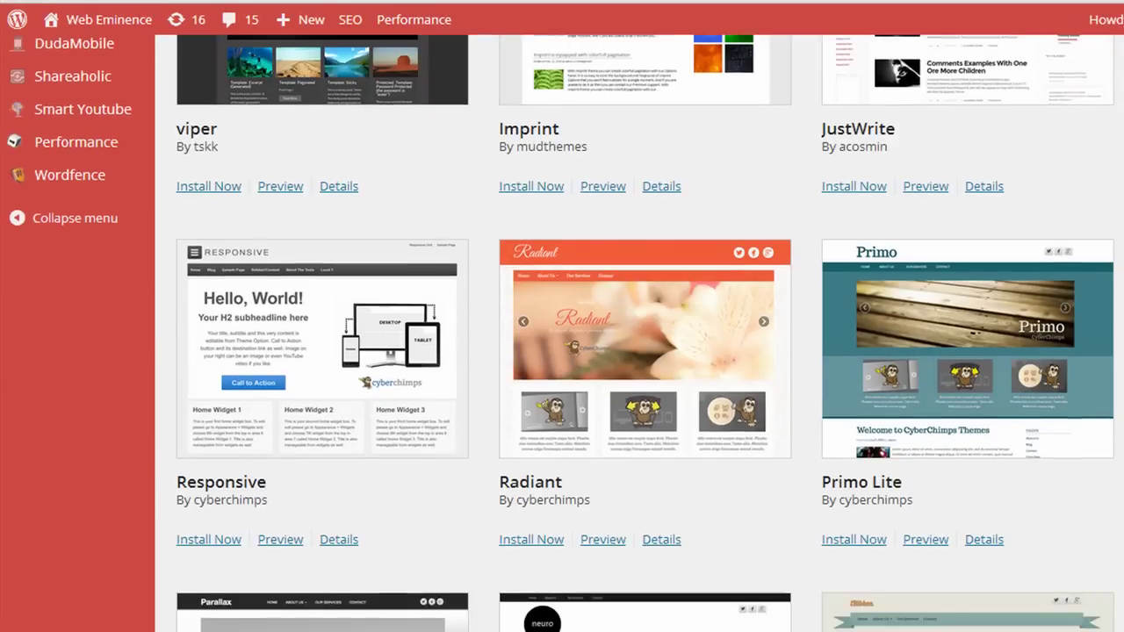
pyautogui.scroll(-3, 615, 351)
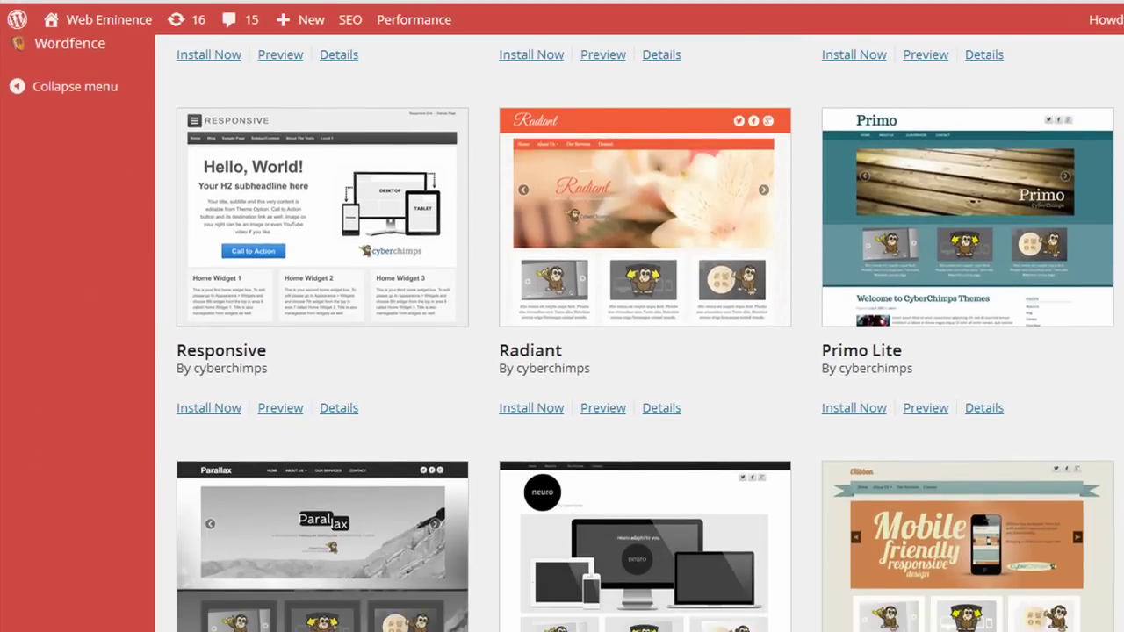
pyautogui.scroll(-3, 615, 351)
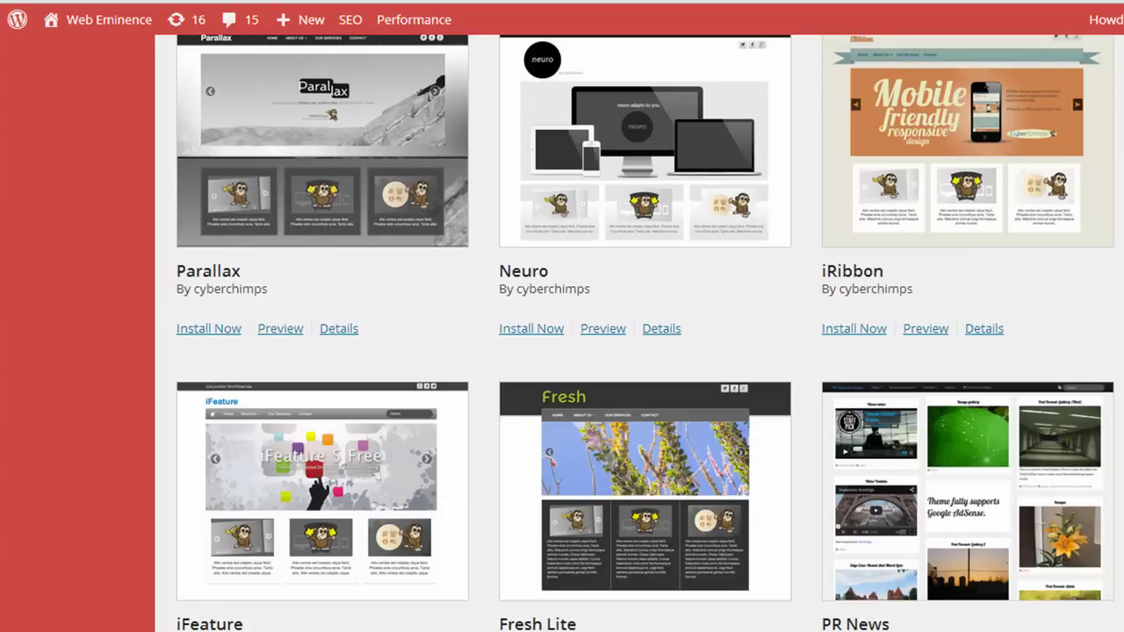
pyautogui.scroll(-1, 645, 314)
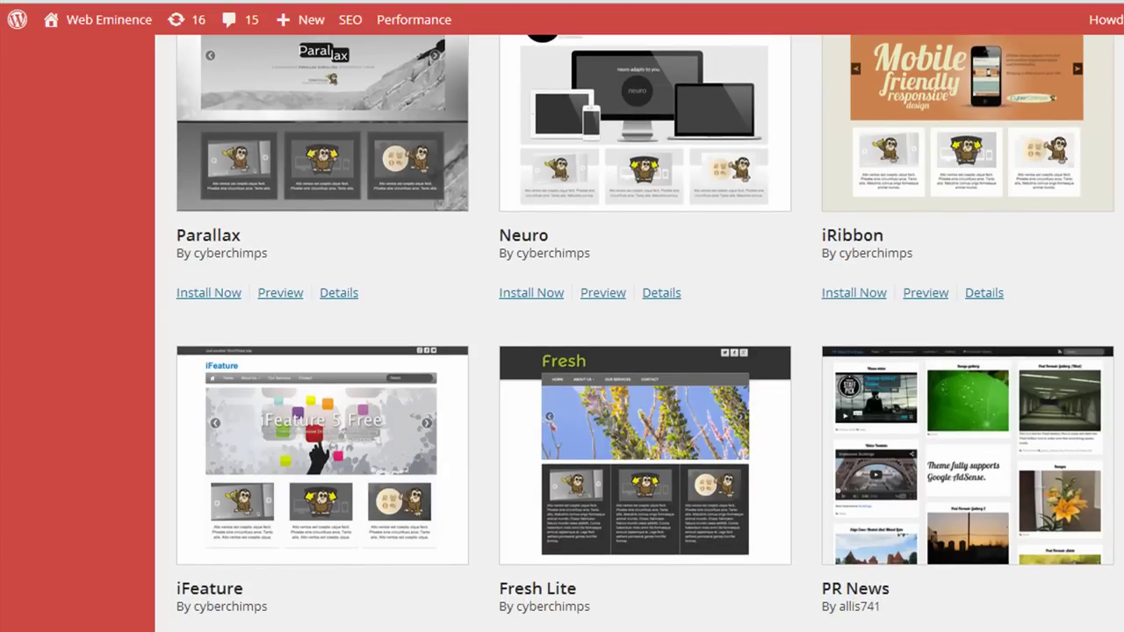
pyautogui.scroll(-3, 646, 334)
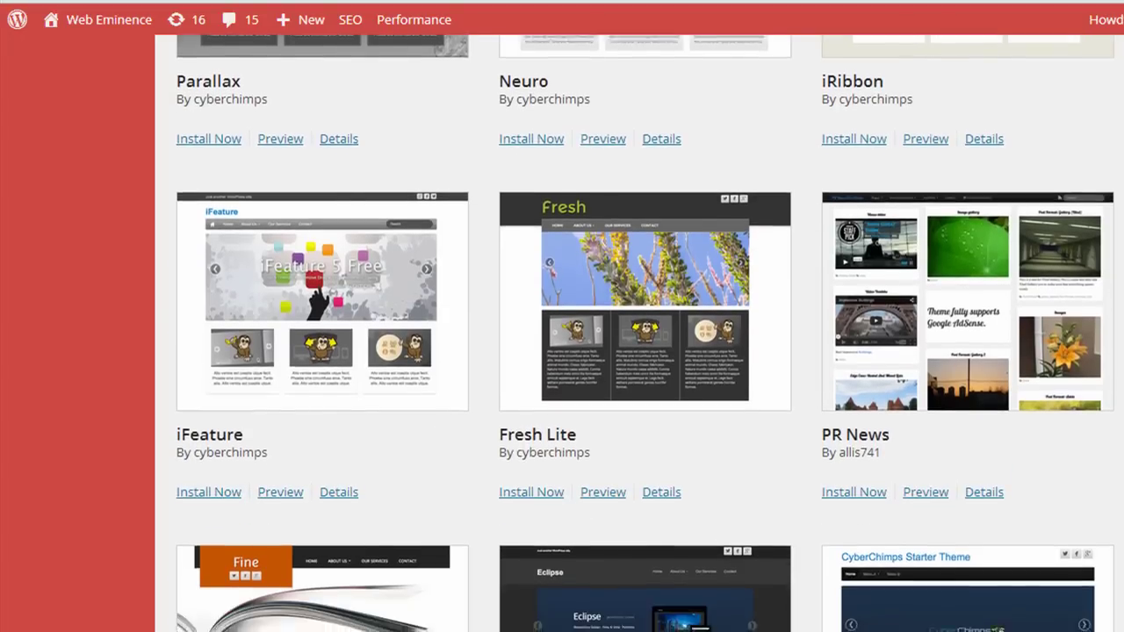
pyautogui.scroll(2, 646, 333)
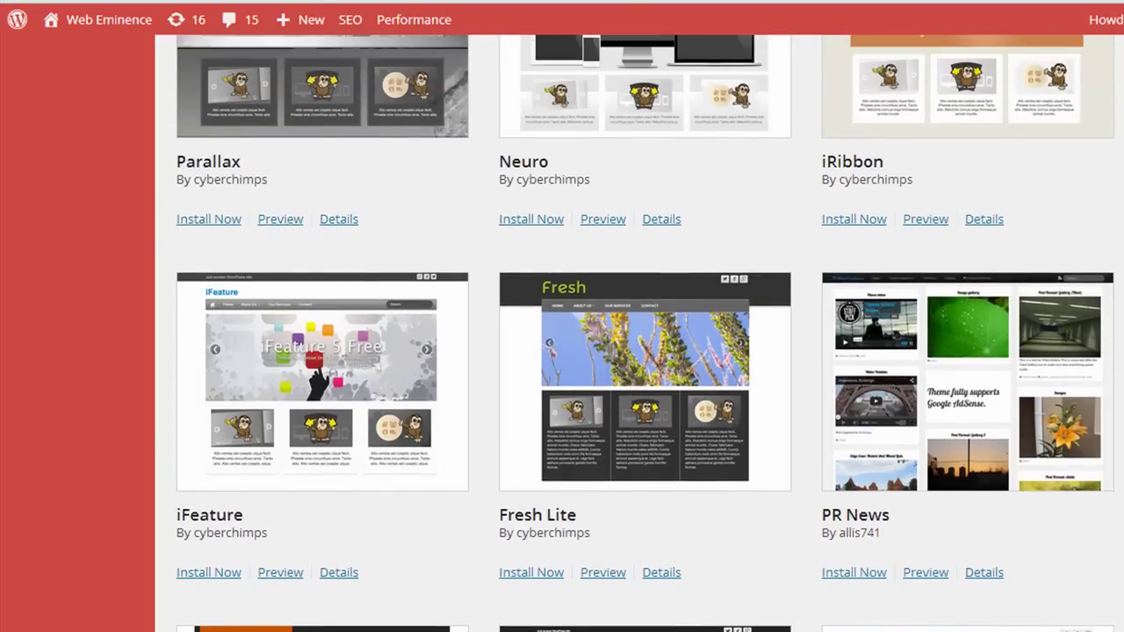
# - Look back through the theme search results up to the first row, comparing the thumbnails from Parallax to Sneak Lite
pyautogui.scroll(1, 646, 334)
pyautogui.scroll(4, 646, 334)
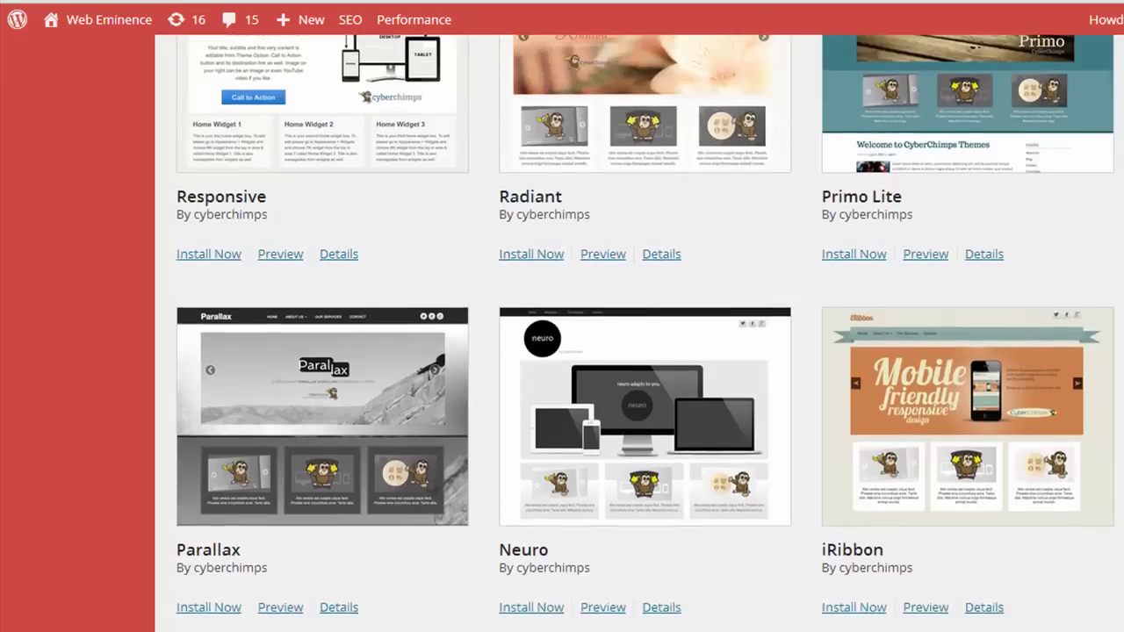
pyautogui.scroll(2, 646, 334)
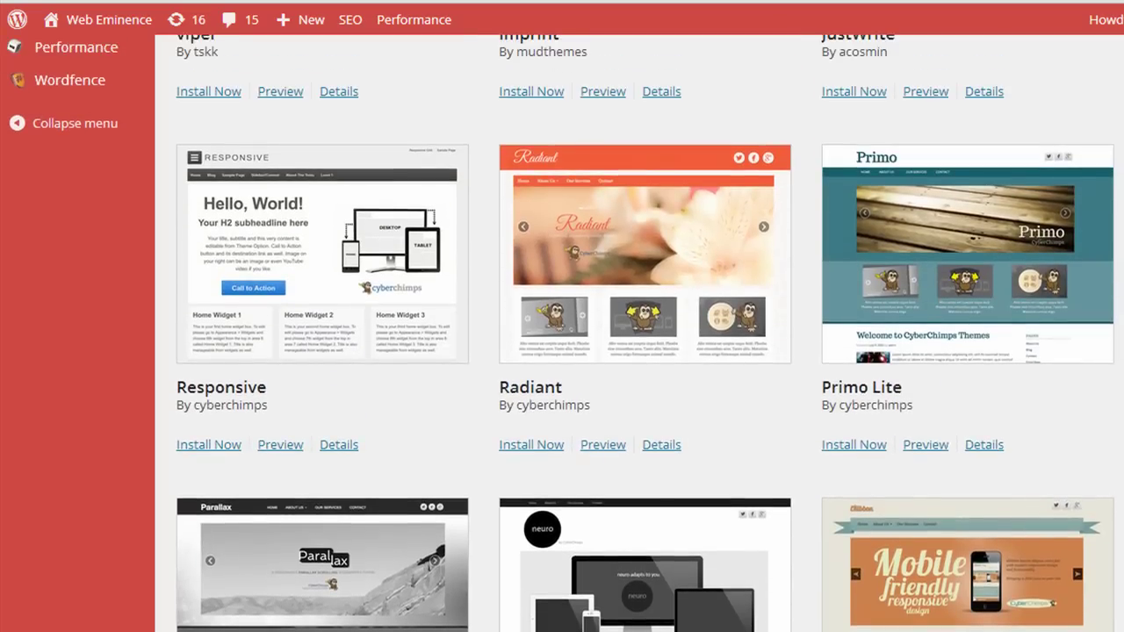
pyautogui.scroll(1, 646, 334)
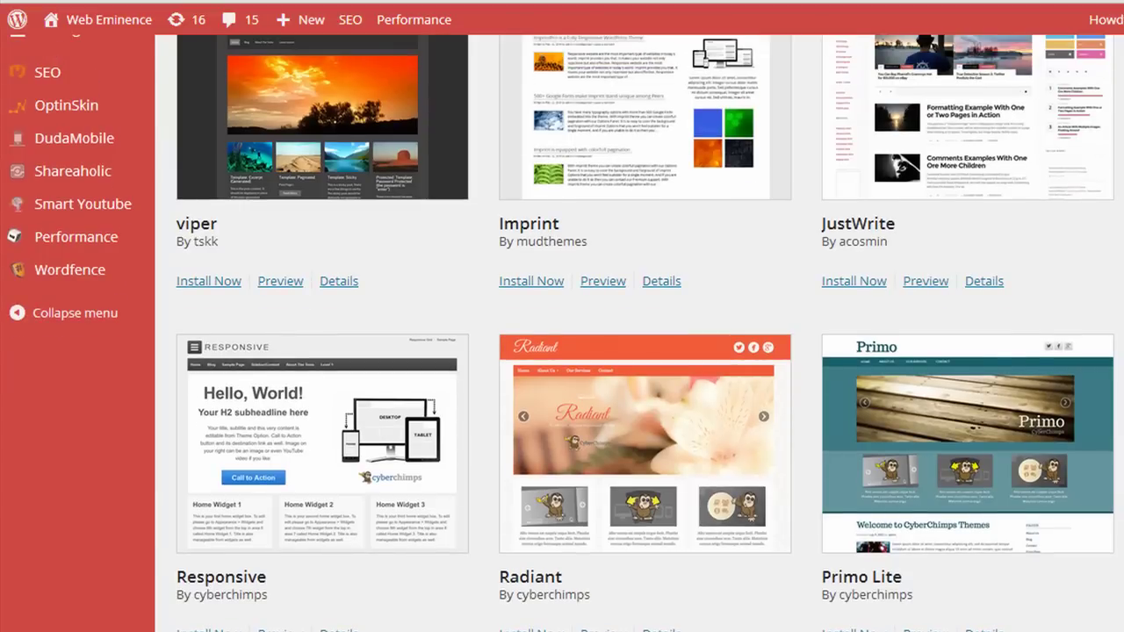
pyautogui.scroll(1, 646, 334)
pyautogui.scroll(1, 646, 333)
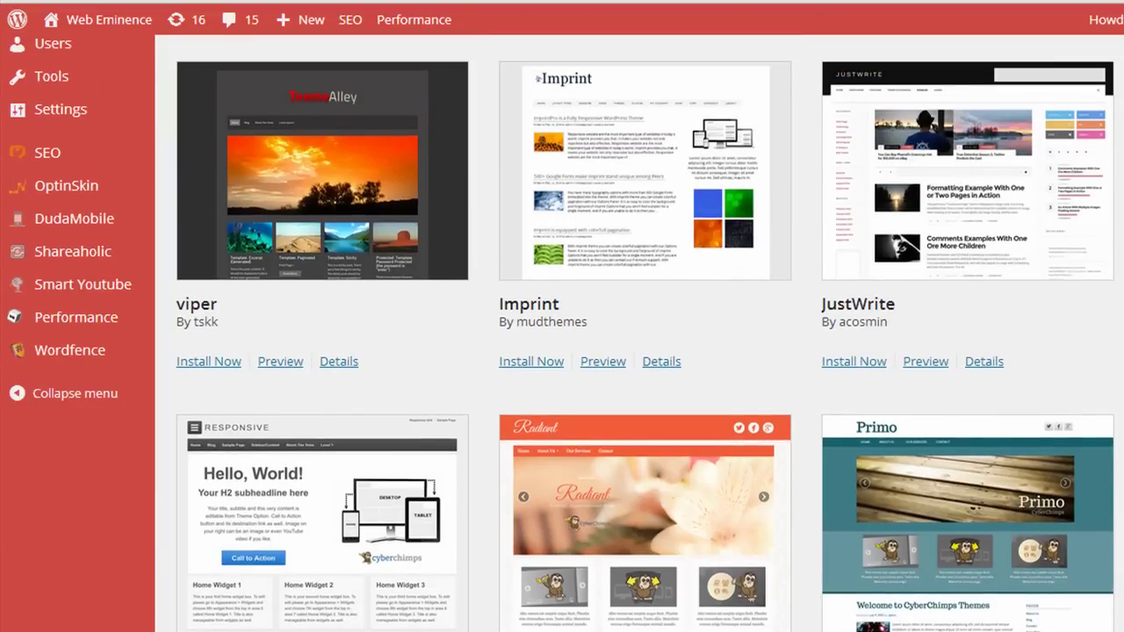
pyautogui.scroll(3, 645, 334)
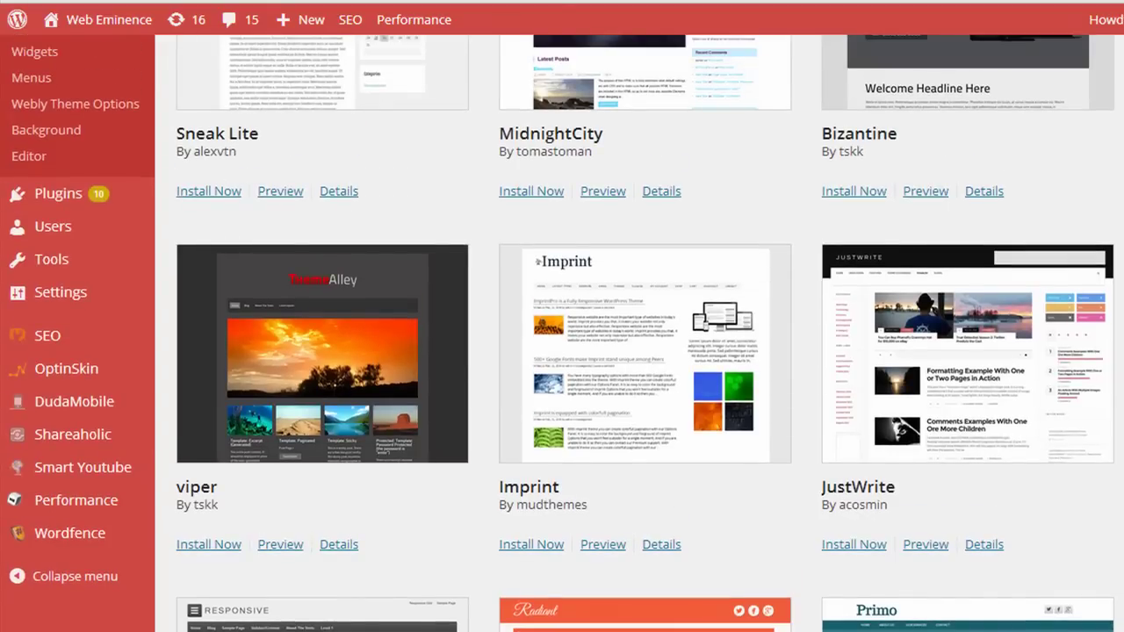
pyautogui.scroll(2, 646, 334)
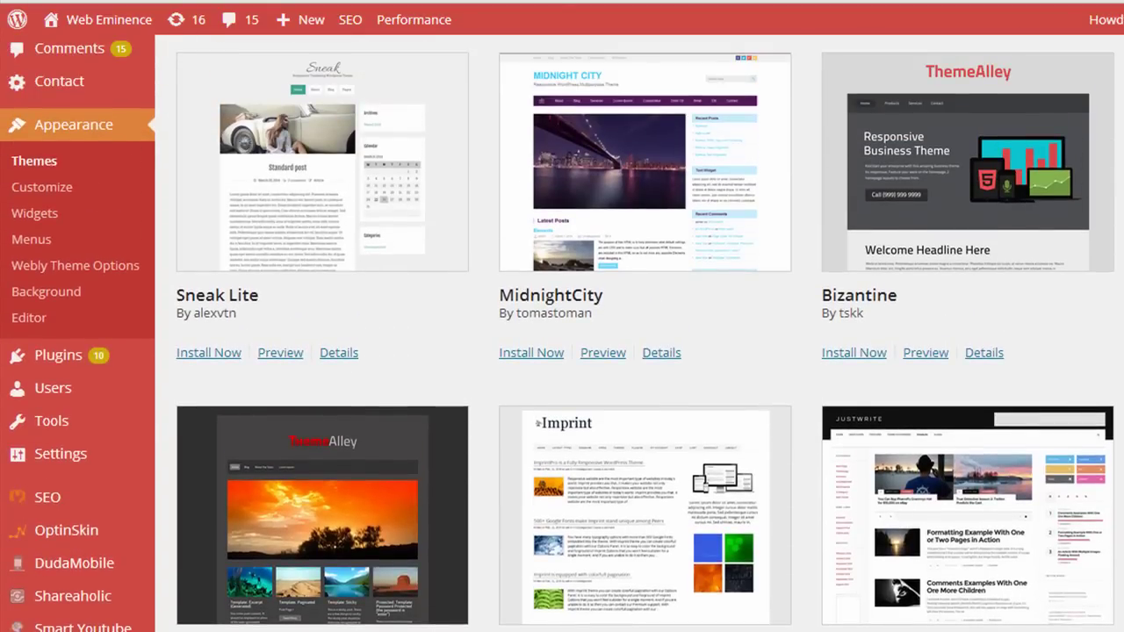
pyautogui.scroll(3, 646, 333)
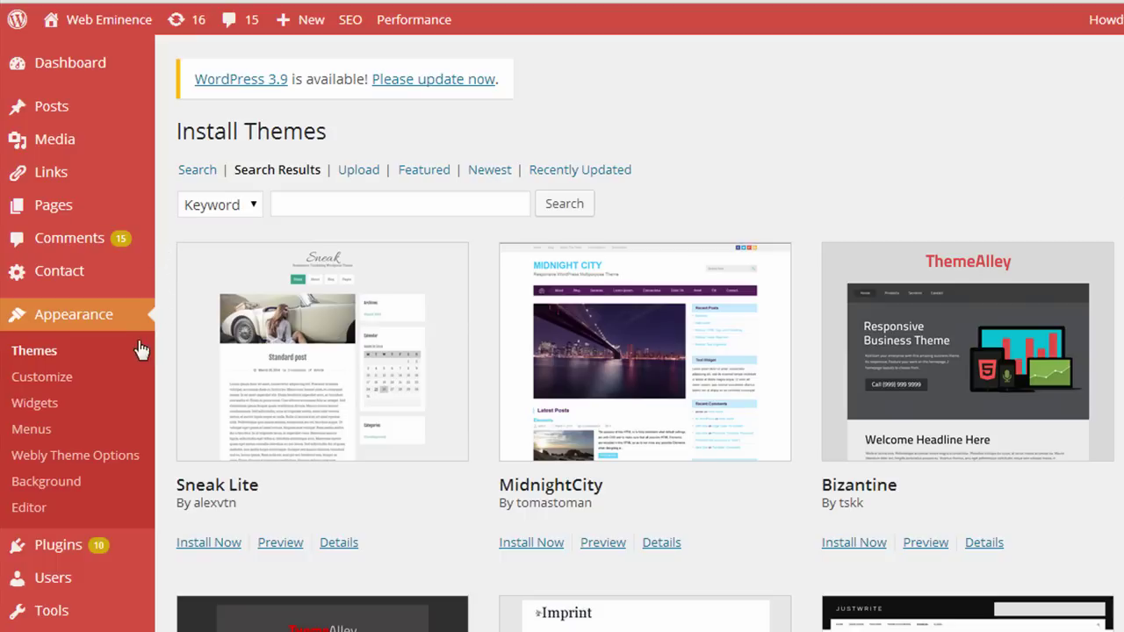
# - Open the Webly Theme Options and review the general logo, favicon and color scheme settings and the Homepage display and button options
pyautogui.click(85, 446)
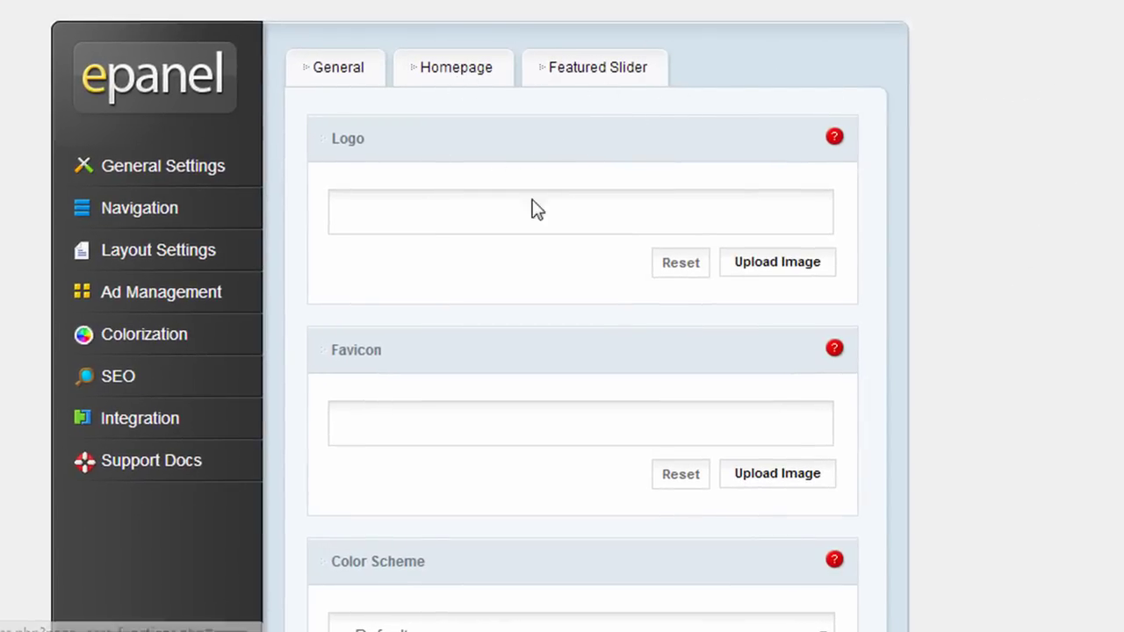
pyautogui.scroll(-3, 480, 316)
pyautogui.scroll(-2, 481, 316)
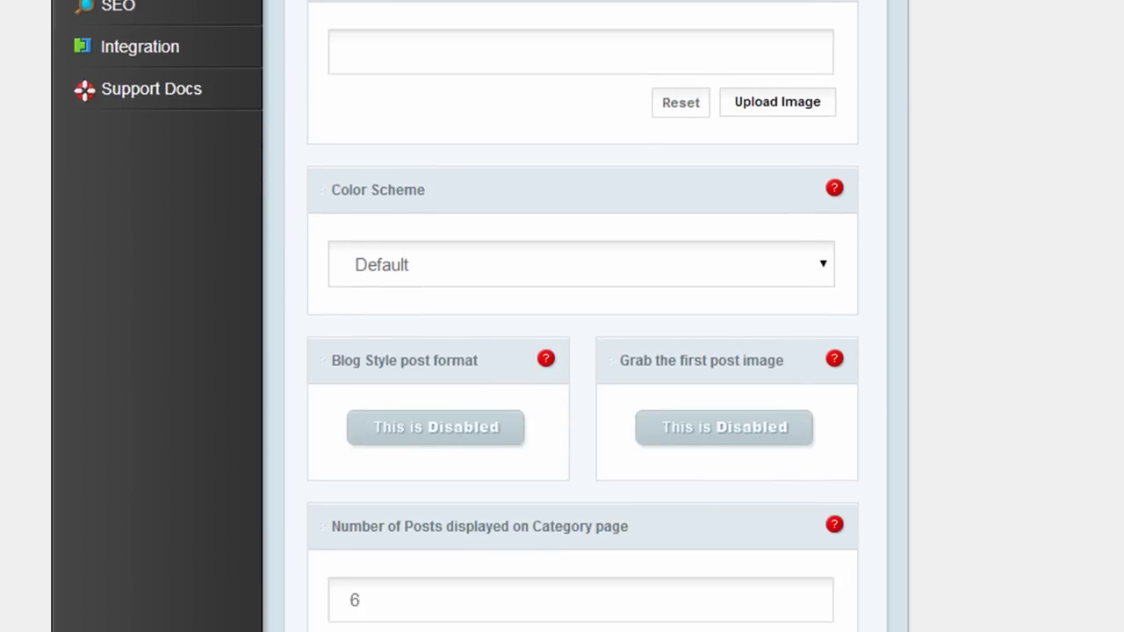
pyautogui.scroll(4, 481, 316)
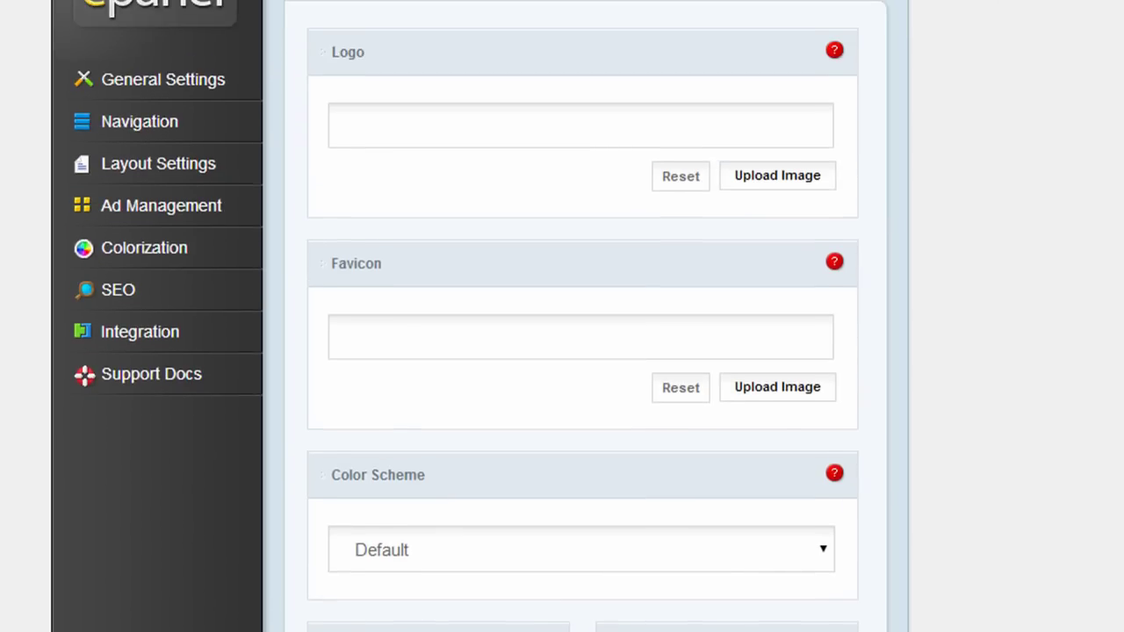
pyautogui.click(470, 7)
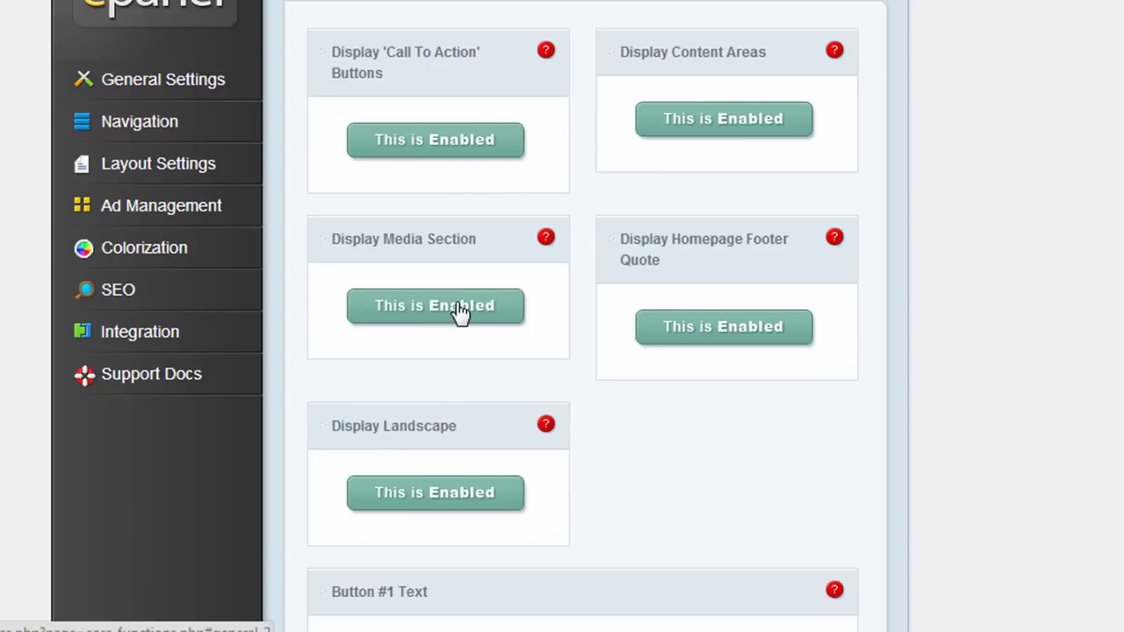
pyautogui.scroll(-6, 466, 320)
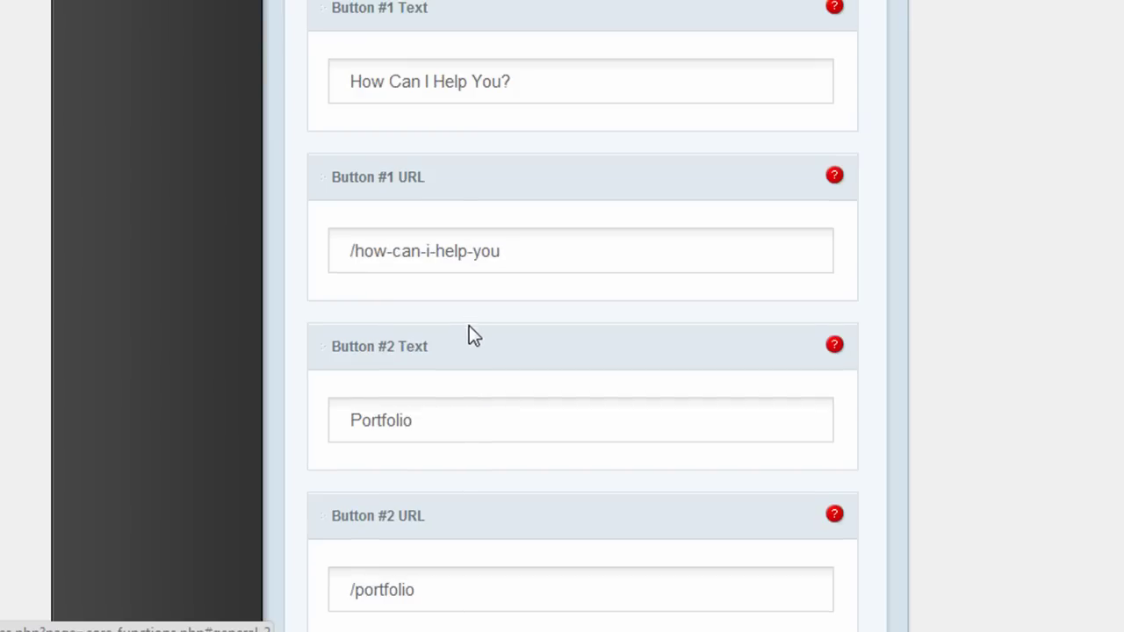
pyautogui.scroll(6, 469, 327)
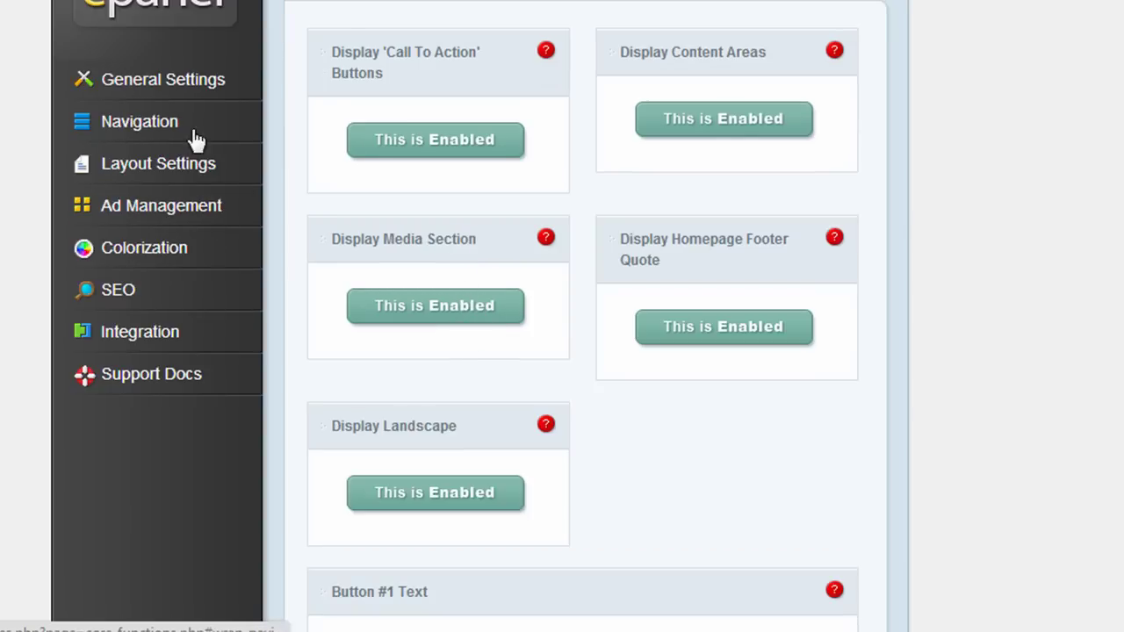
# - Review which pages are excluded from the navigation bar and check the theme's Layout Settings for posts
pyautogui.click(151, 120)
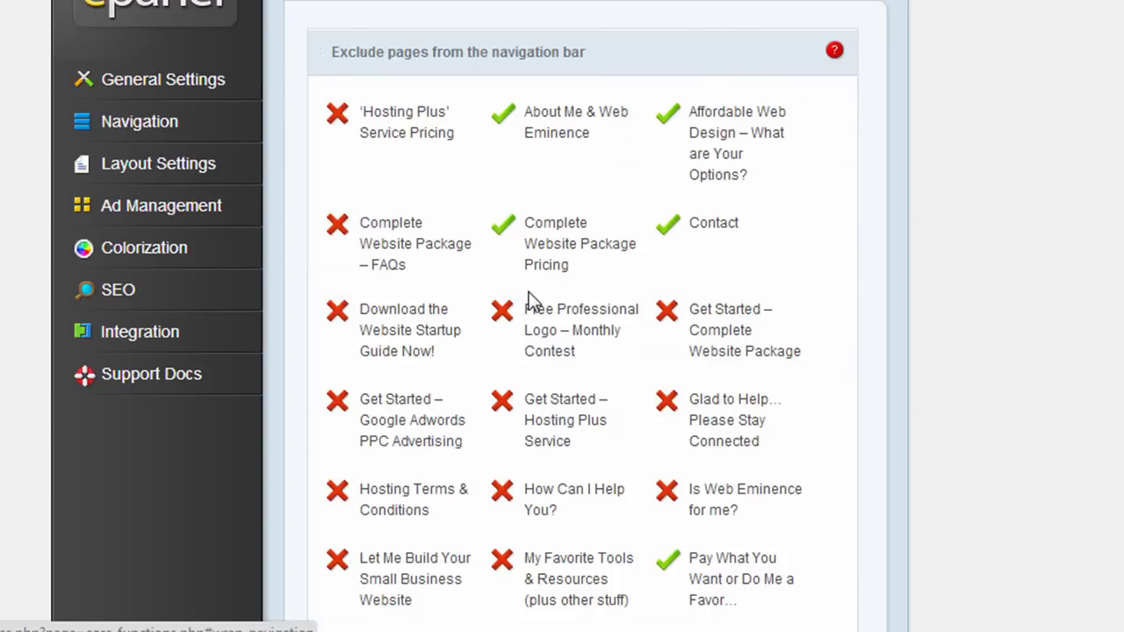
pyautogui.scroll(-5, 529, 292)
pyautogui.scroll(5, 527, 299)
pyautogui.click(161, 165)
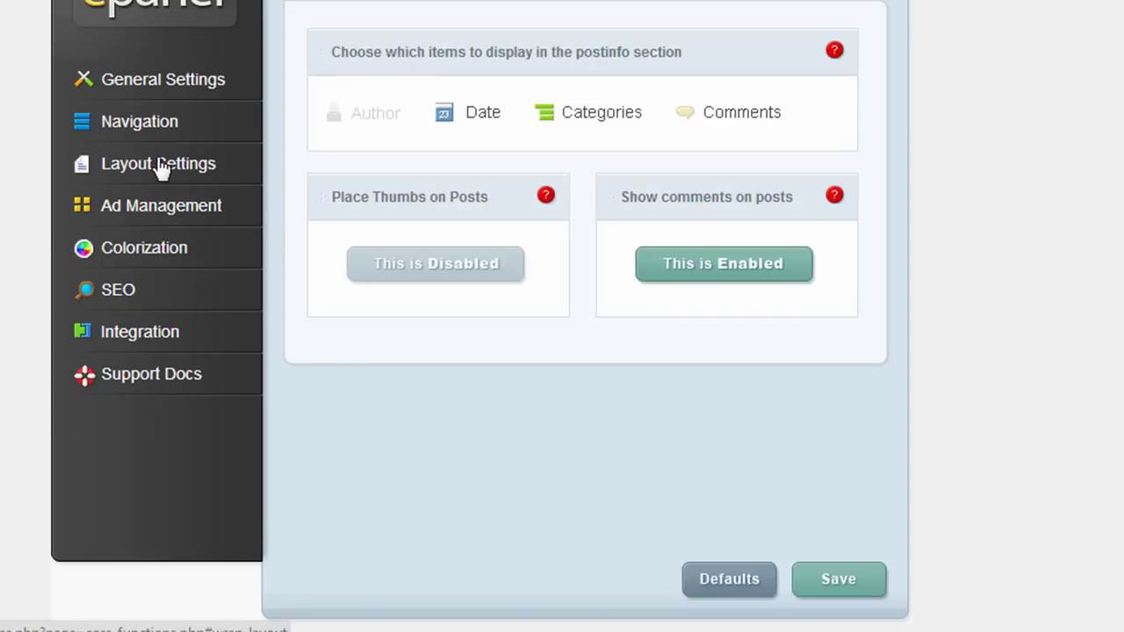
# - Review the theme's Colorization options, including the color visualizer and link colors, and open its SEO settings
pyautogui.click(133, 249)
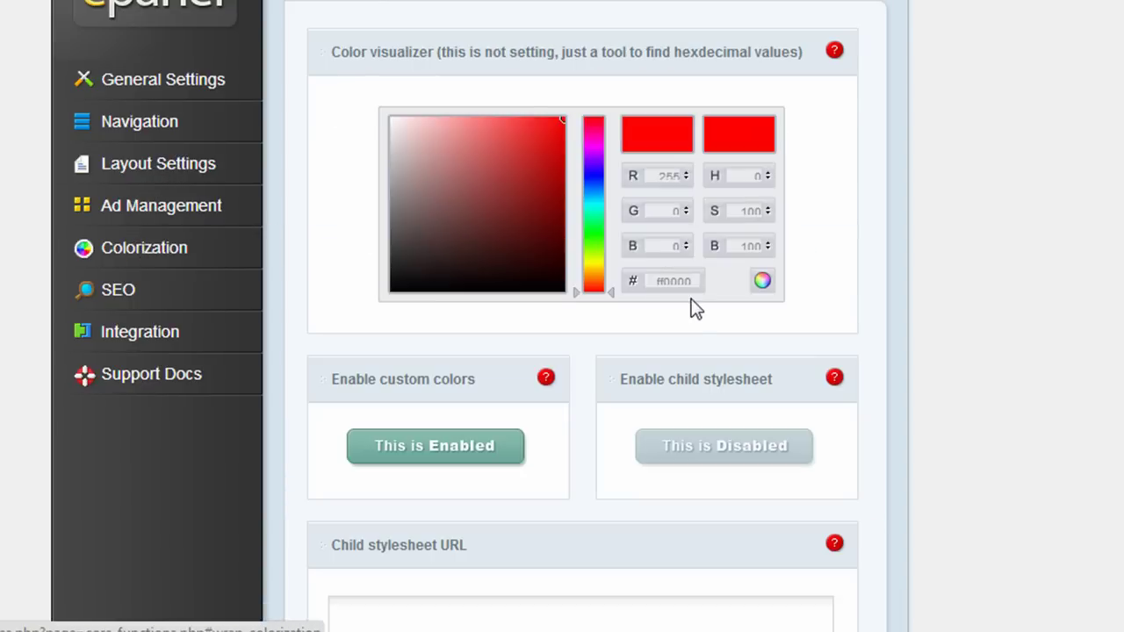
pyautogui.scroll(-9, 689, 312)
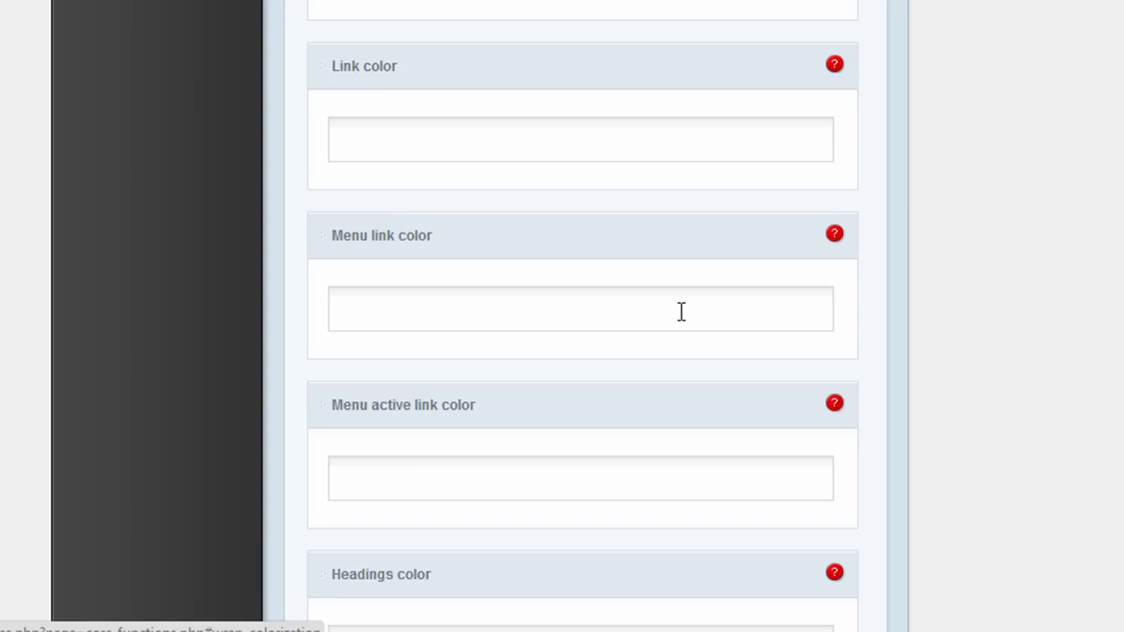
pyautogui.scroll(8, 682, 312)
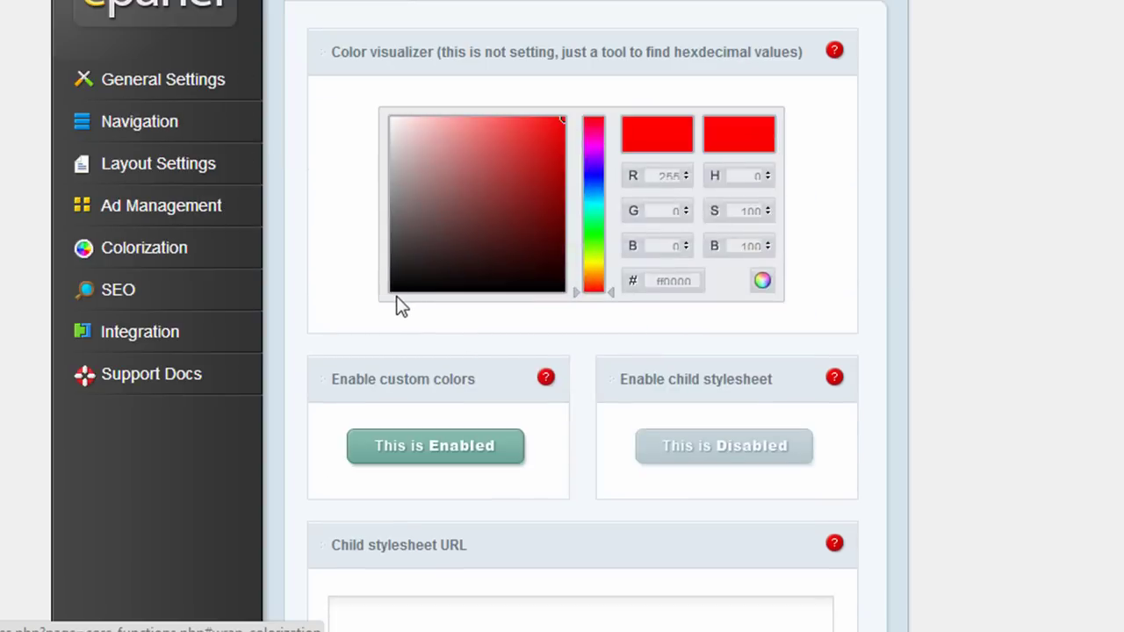
pyautogui.click(128, 291)
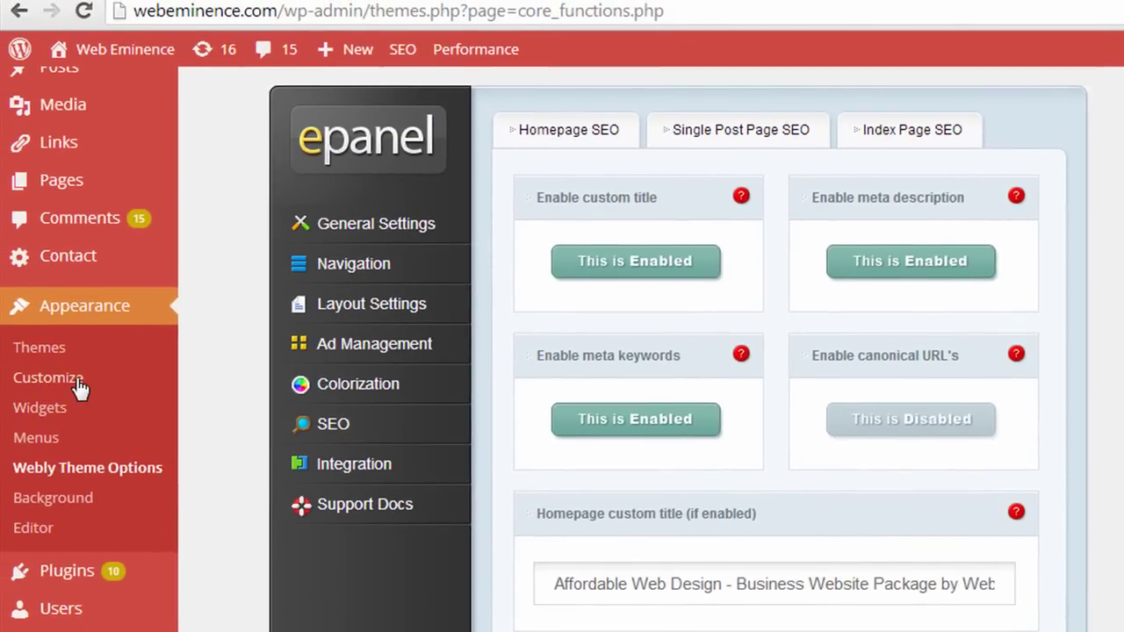
# - Open the Webly Child theme customizer, check its Colors and Navigation sections, and close the customizer
pyautogui.click(78, 385)
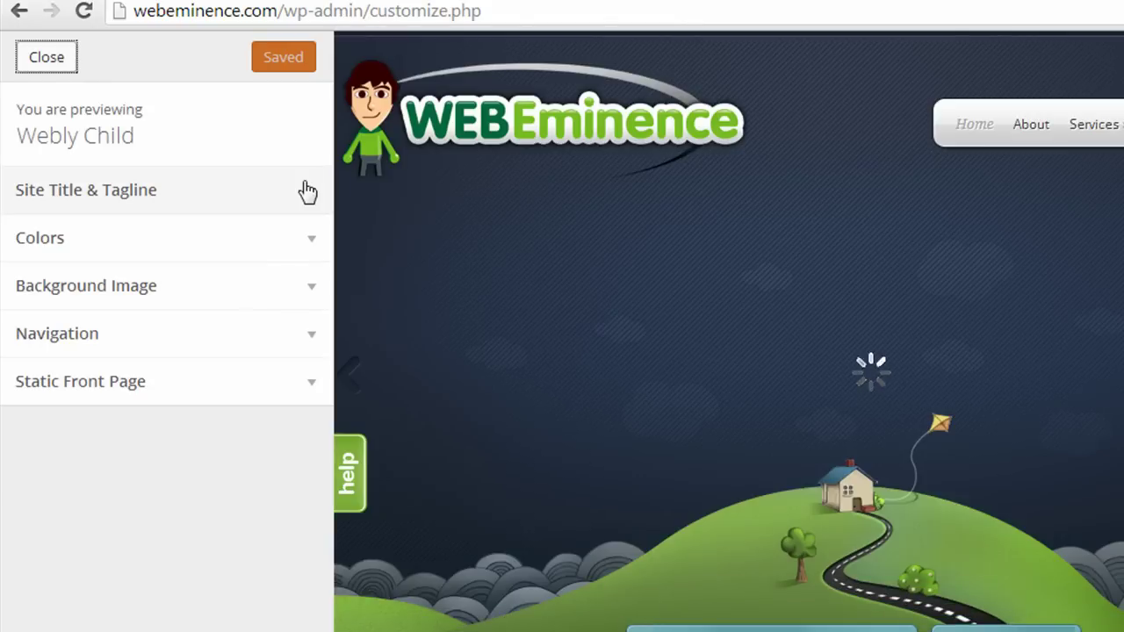
pyautogui.click(316, 245)
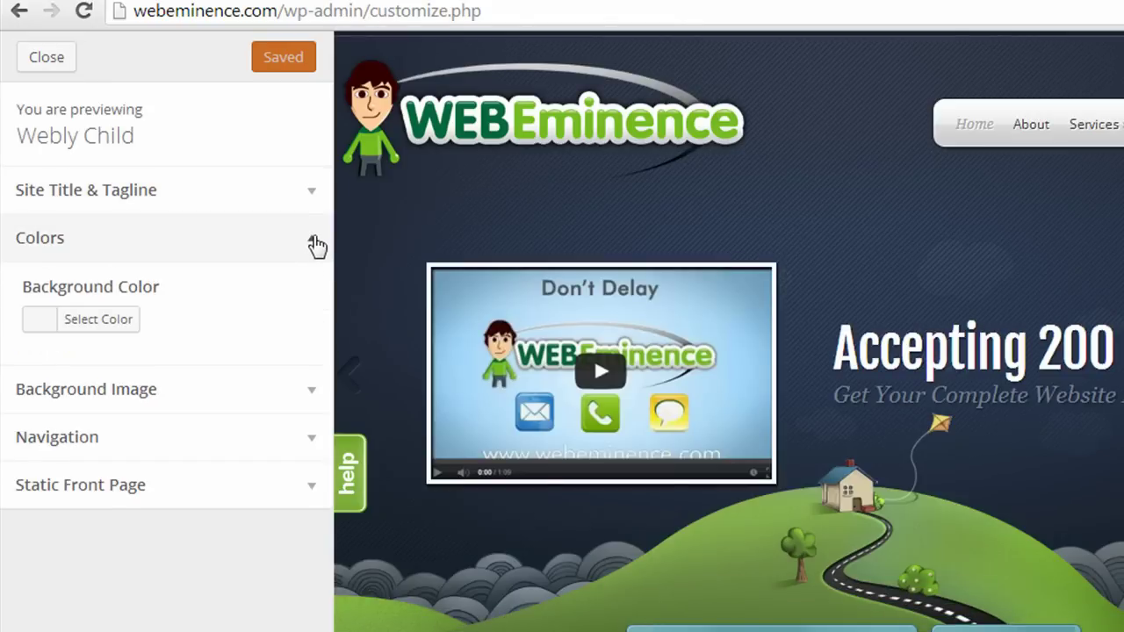
pyautogui.click(316, 245)
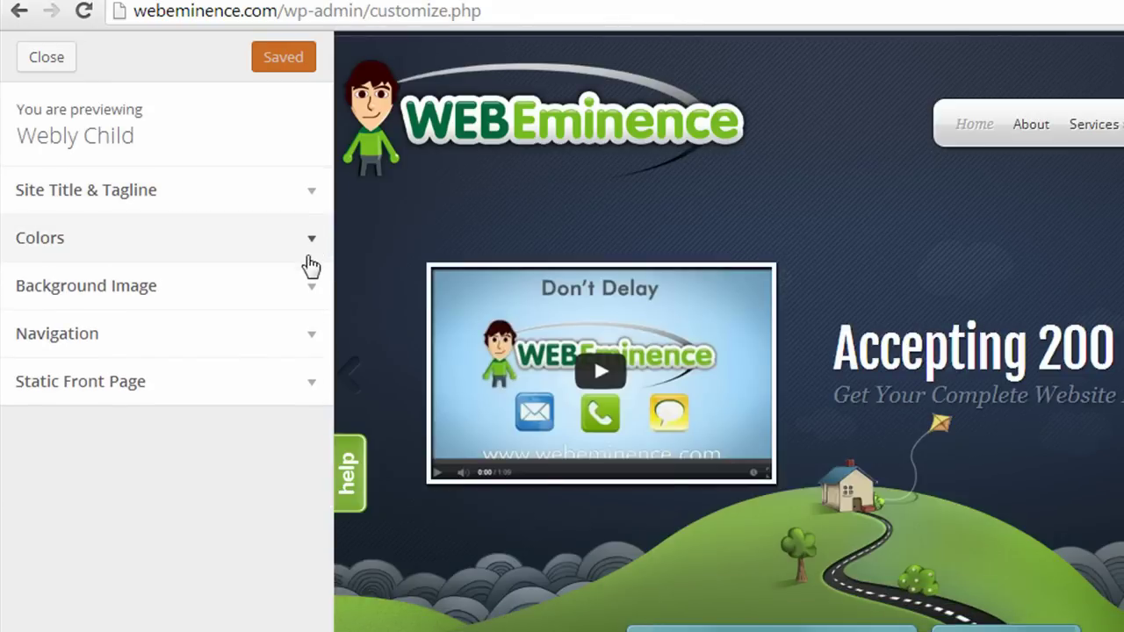
pyautogui.click(310, 342)
pyautogui.click(310, 343)
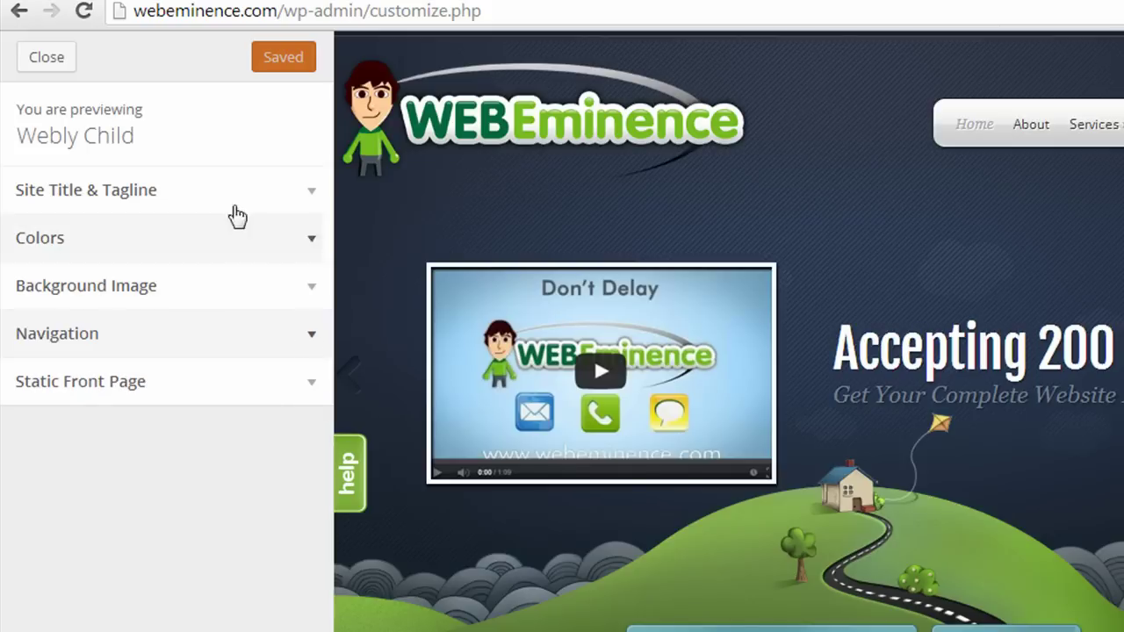
pyautogui.click(71, 70)
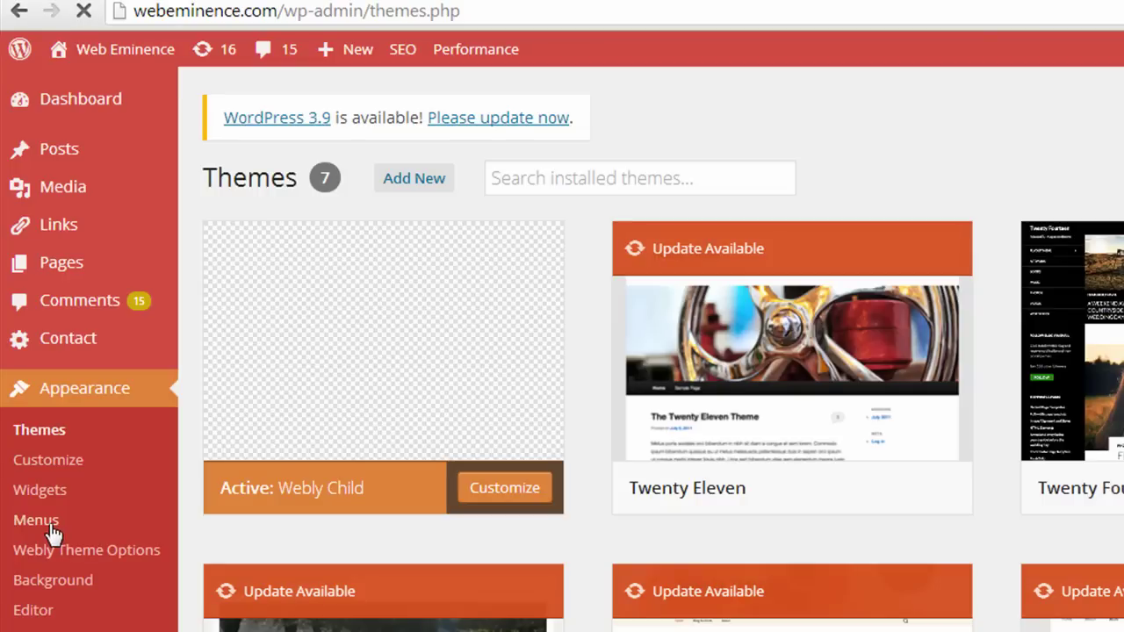
# - Open the menu editor and examine the Main menu's structure, including the sub items under Services and Portfolio
pyautogui.click(51, 529)
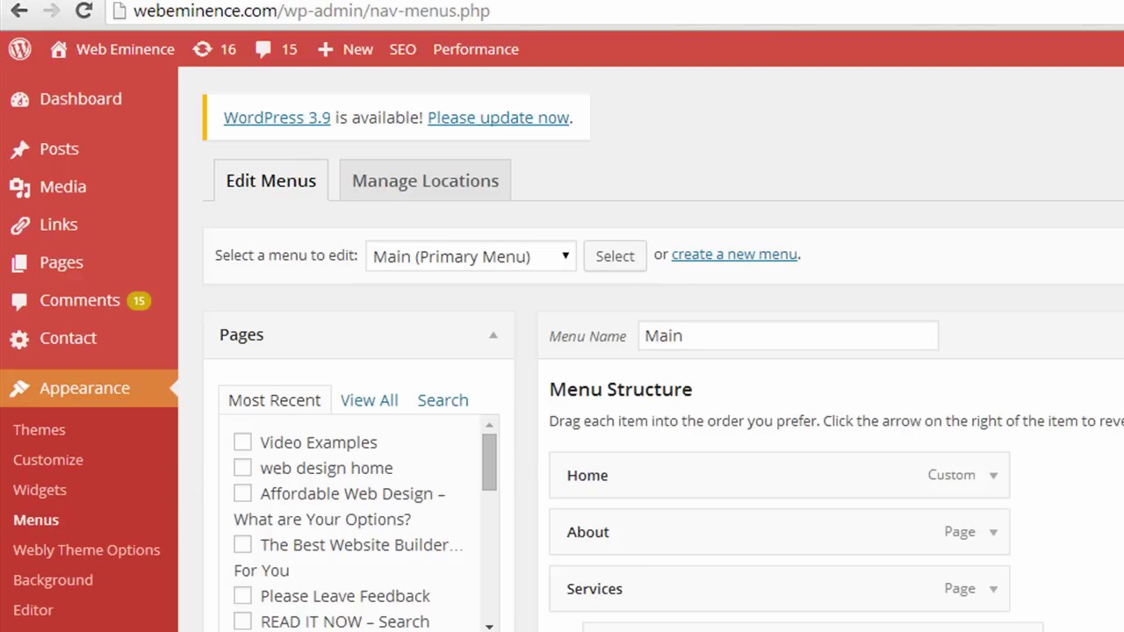
pyautogui.scroll(-4, 562, 351)
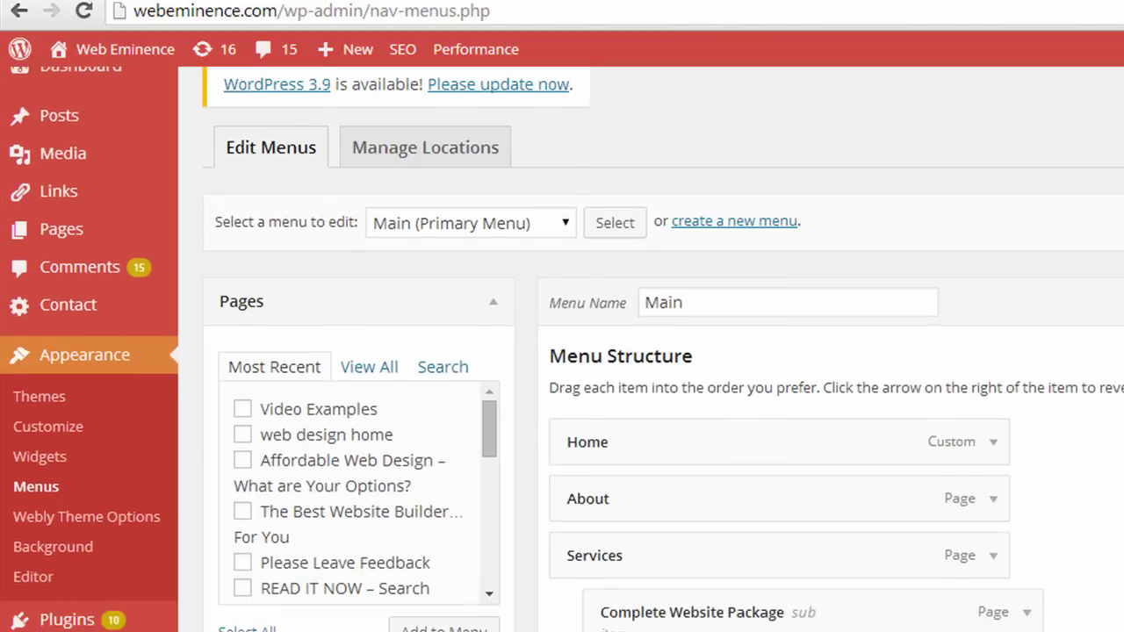
pyautogui.scroll(-6, 562, 351)
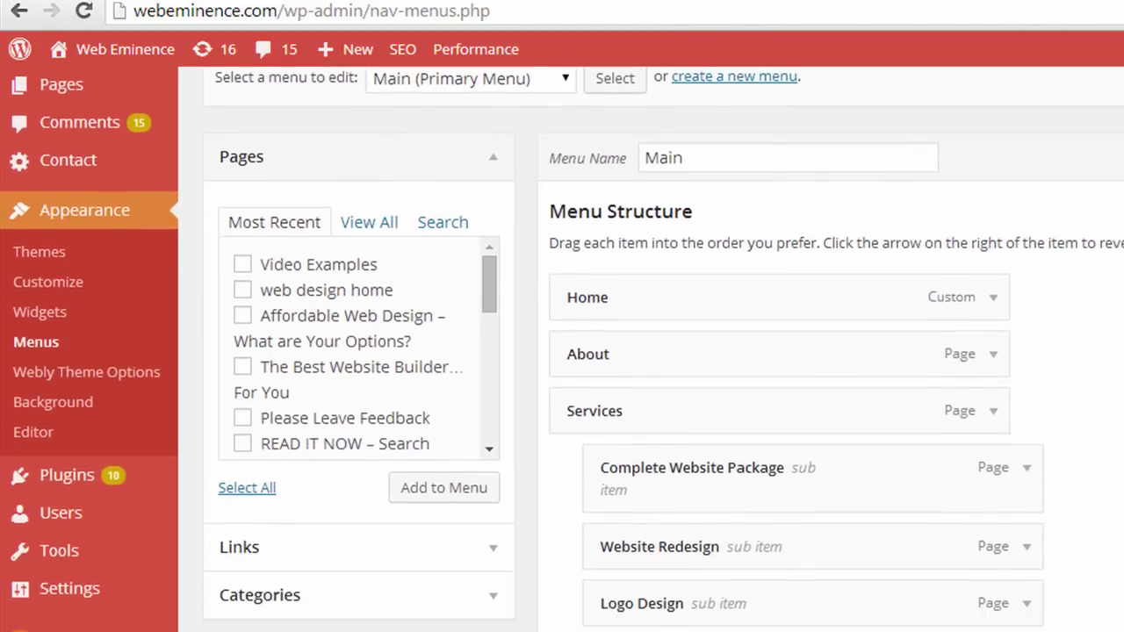
pyautogui.scroll(-5, 563, 351)
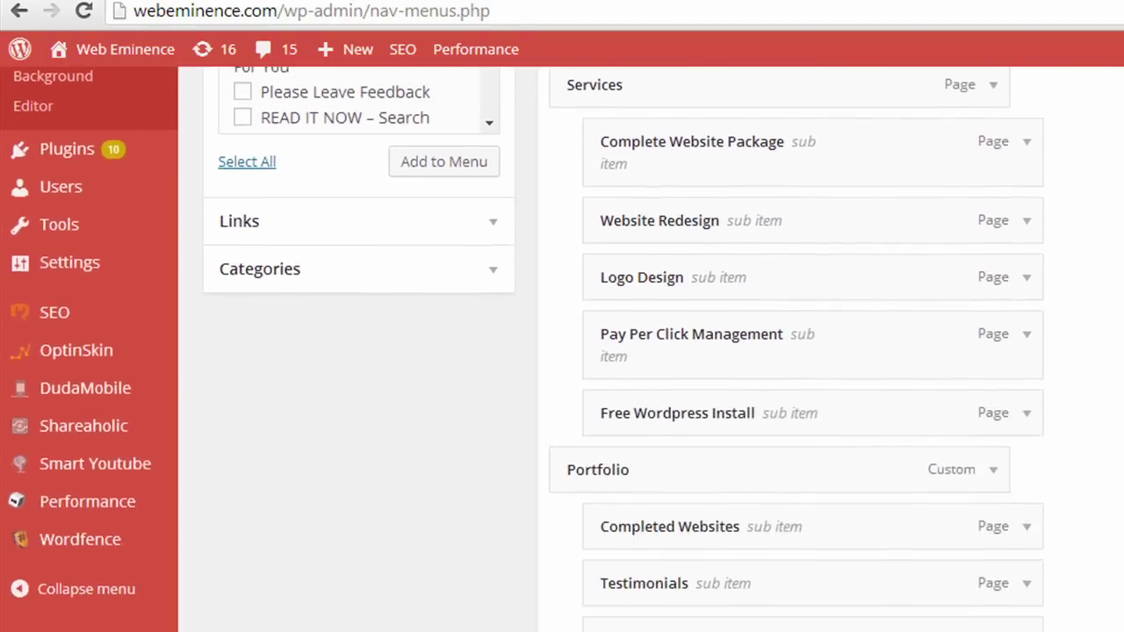
pyautogui.scroll(9, 775, 316)
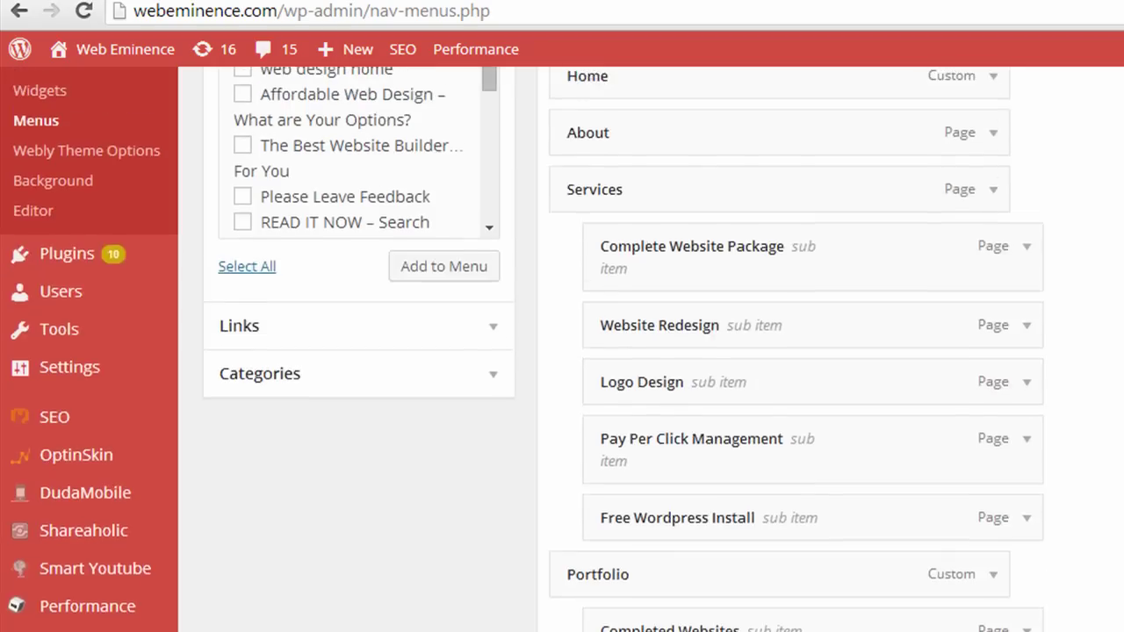
pyautogui.moveTo(775, 316)
pyautogui.mouseDown()
pyautogui.moveTo(773, 261)
pyautogui.moveTo(765, 325)
pyautogui.moveTo(830, 314)
pyautogui.moveTo(775, 315)
pyautogui.mouseUp()
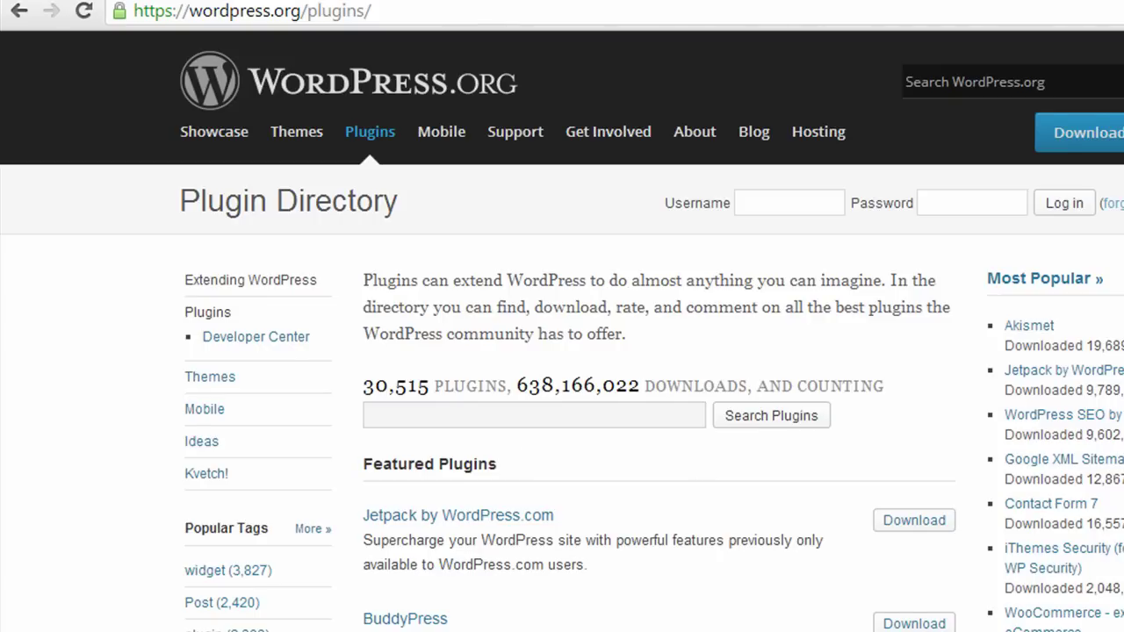
# - Browse the featured plugins, popular tags and most popular plugins in the WordPress.org Plugin Directory
pyautogui.scroll(-4, 562, 351)
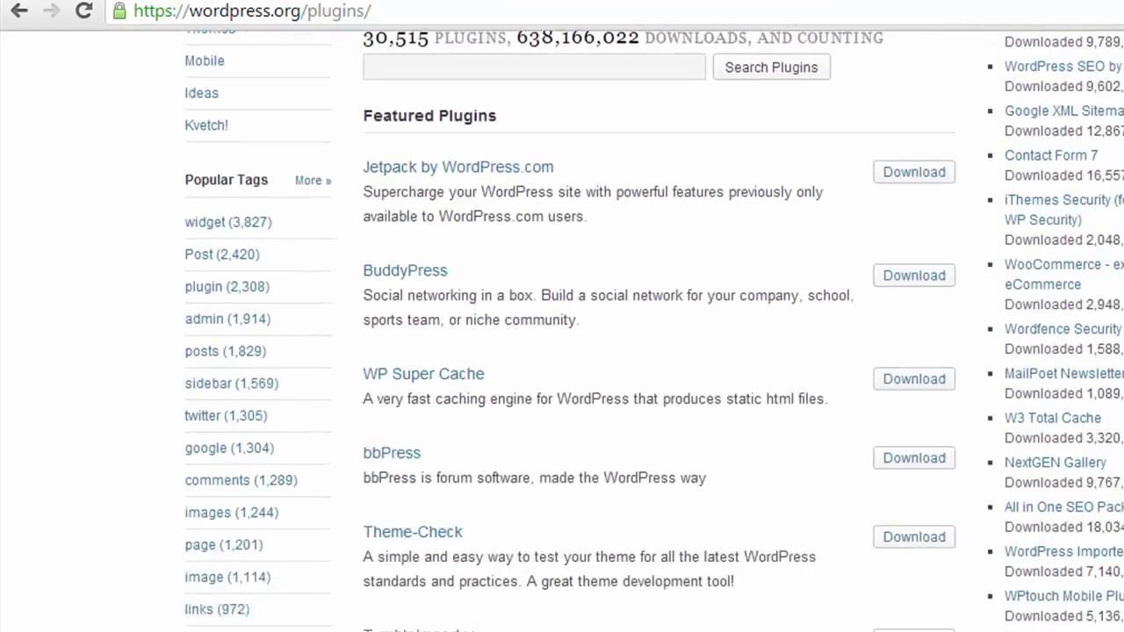
pyautogui.scroll(-2, 562, 352)
pyautogui.scroll(2, 562, 352)
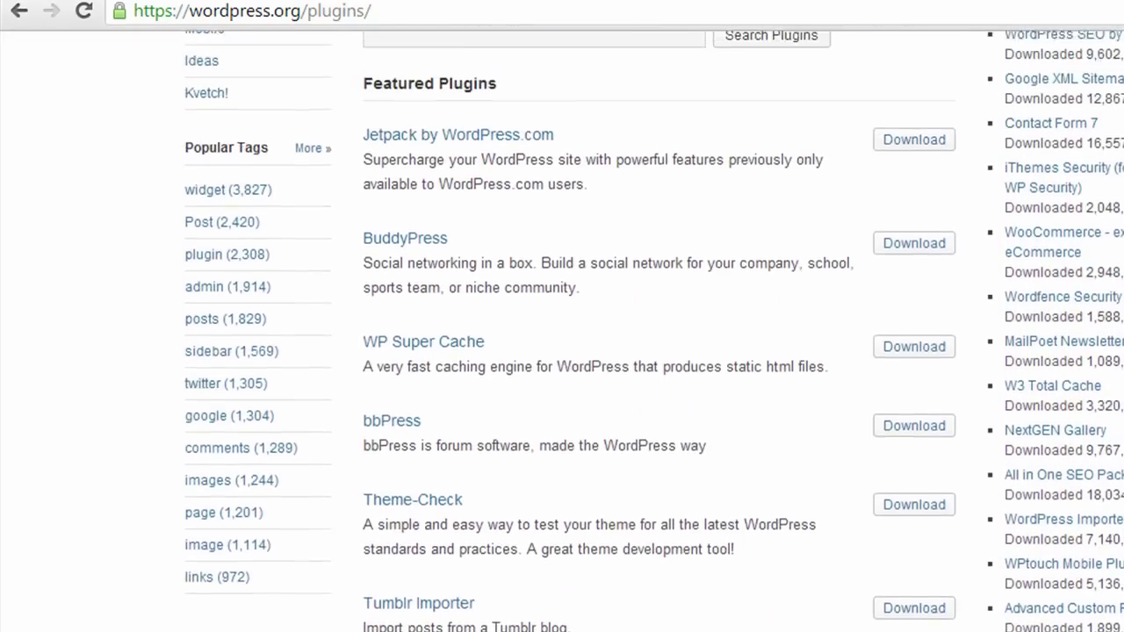
pyautogui.scroll(4, 562, 351)
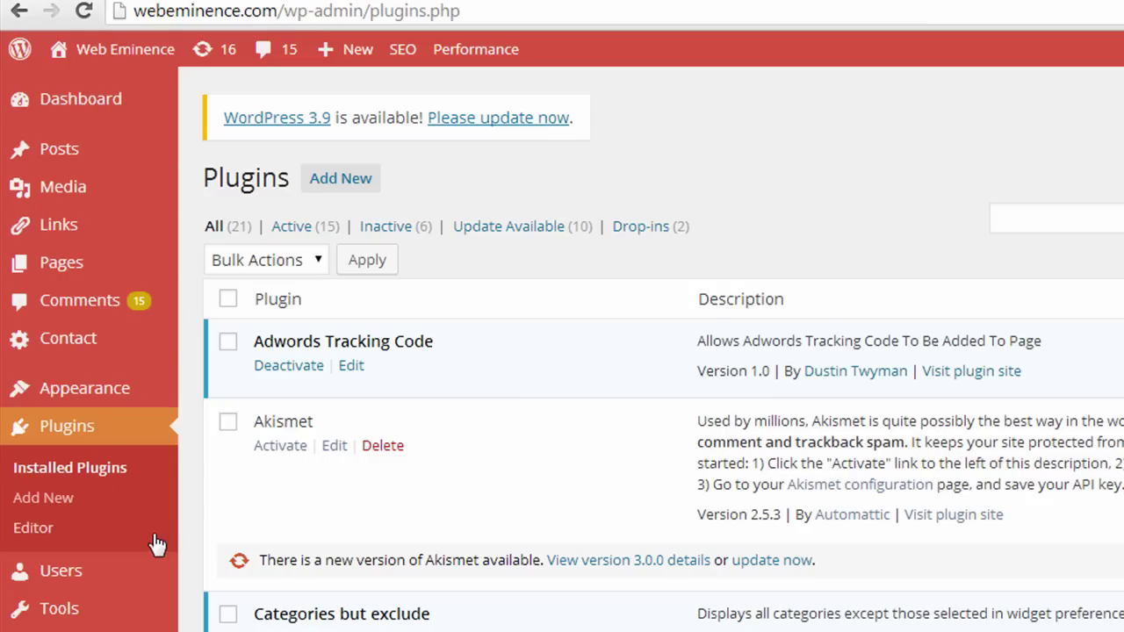
# - Look over the installed plugins and the admin options added by the SEO and OptinSkin plugins
pyautogui.scroll(-3, 155, 527)
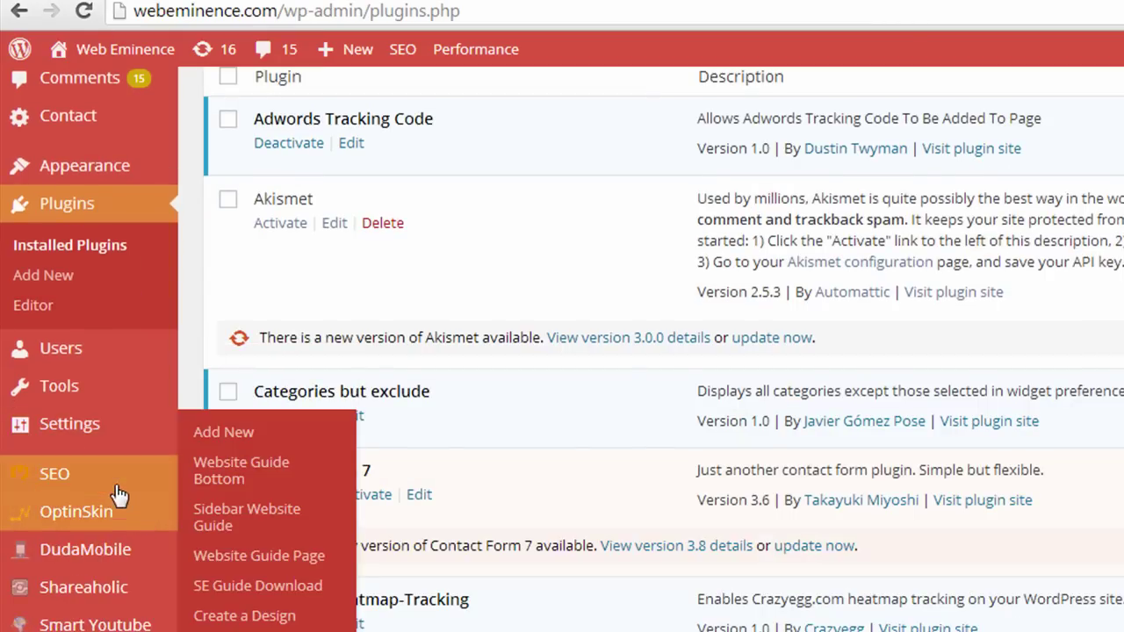
pyautogui.moveTo(110, 485)
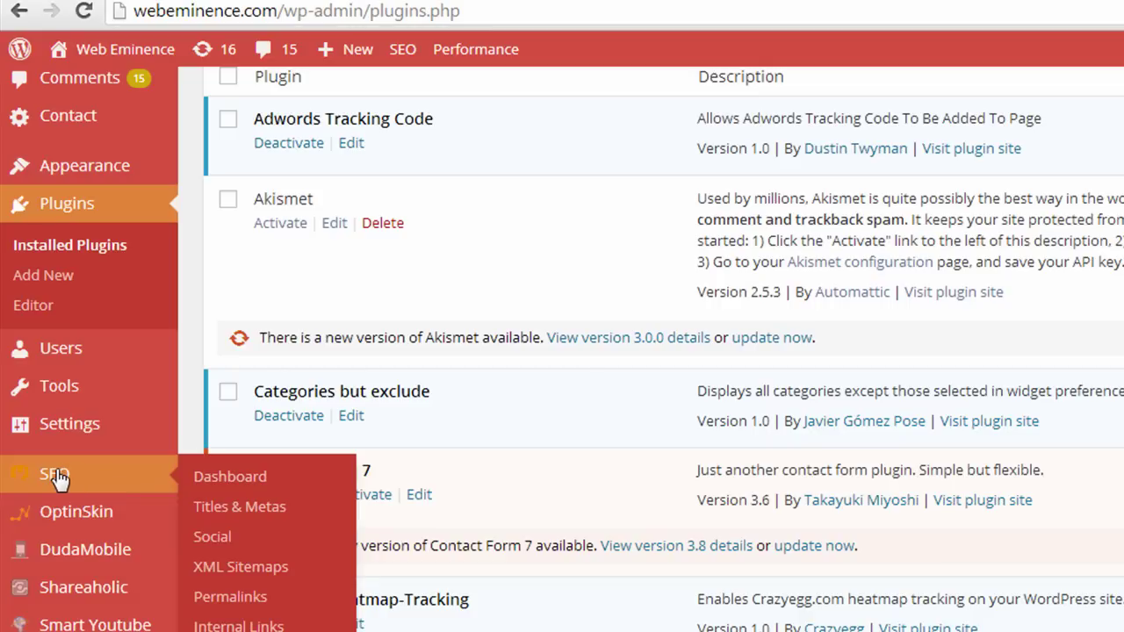
pyautogui.moveTo(92, 512)
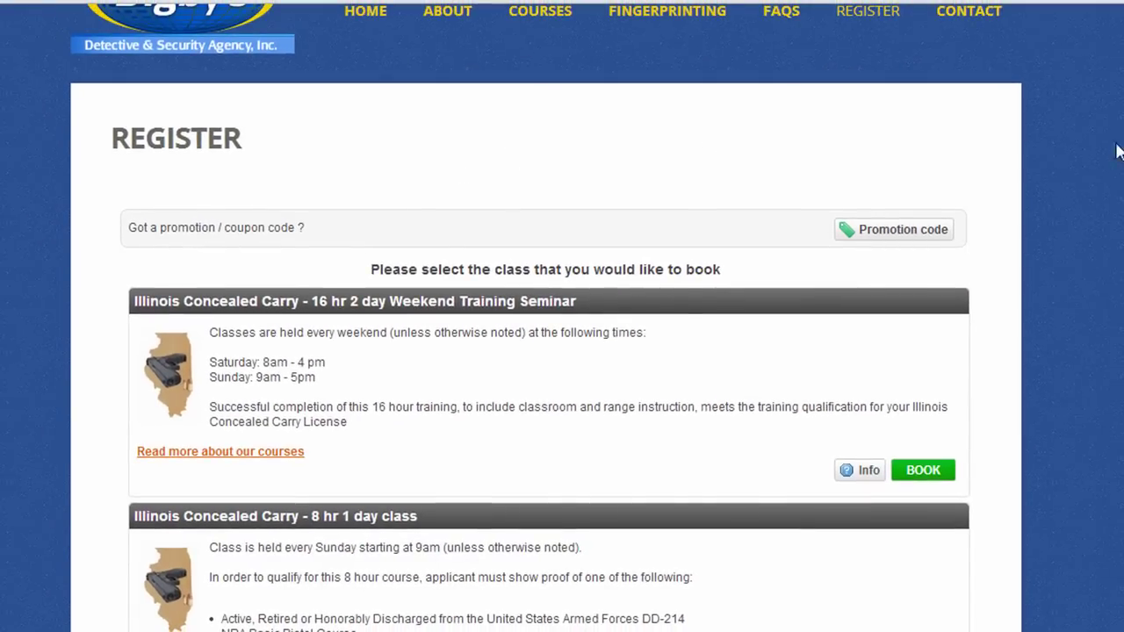
# - Examine the Illinois Concealed Carry classes offered for booking on the training academy's Register page
pyautogui.scroll(-1, 547, 351)
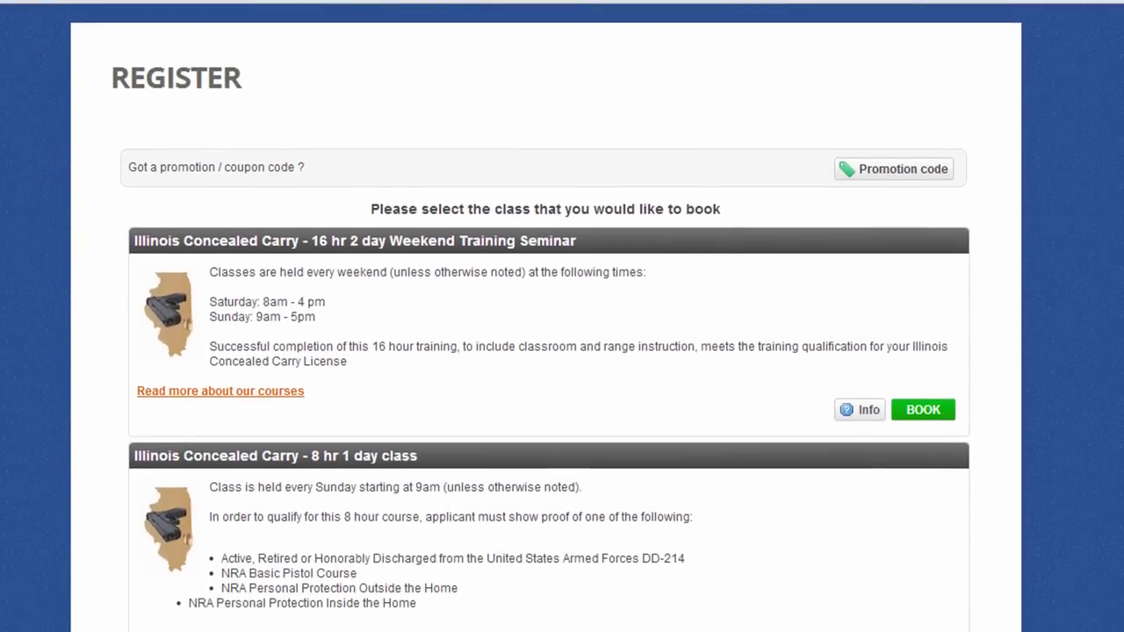
pyautogui.scroll(-2, 546, 351)
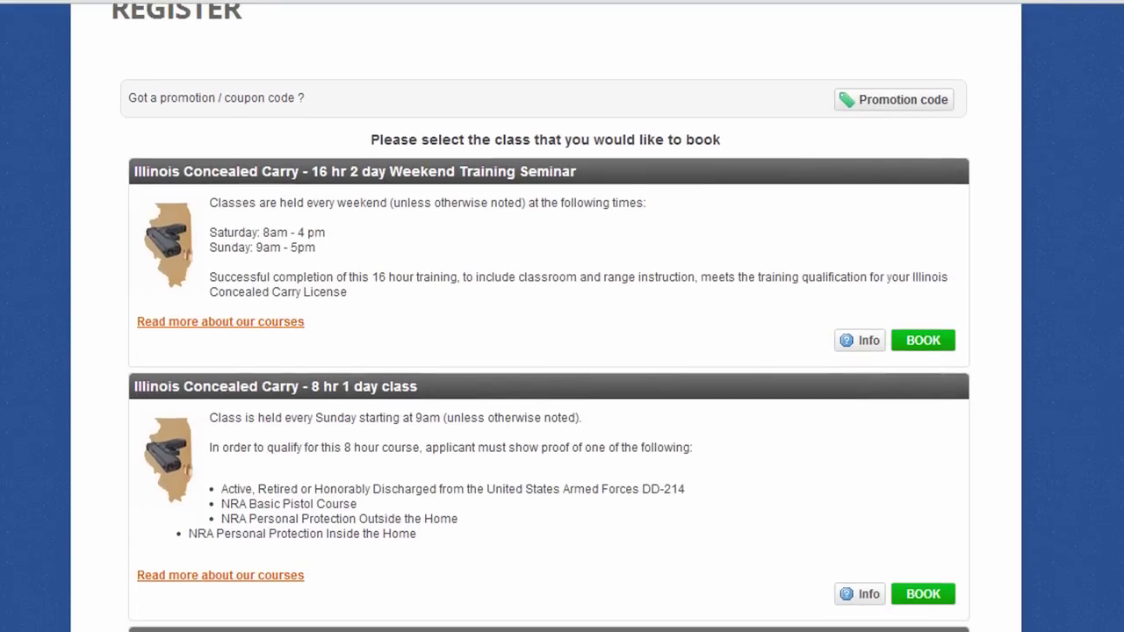
pyautogui.scroll(-1, 547, 351)
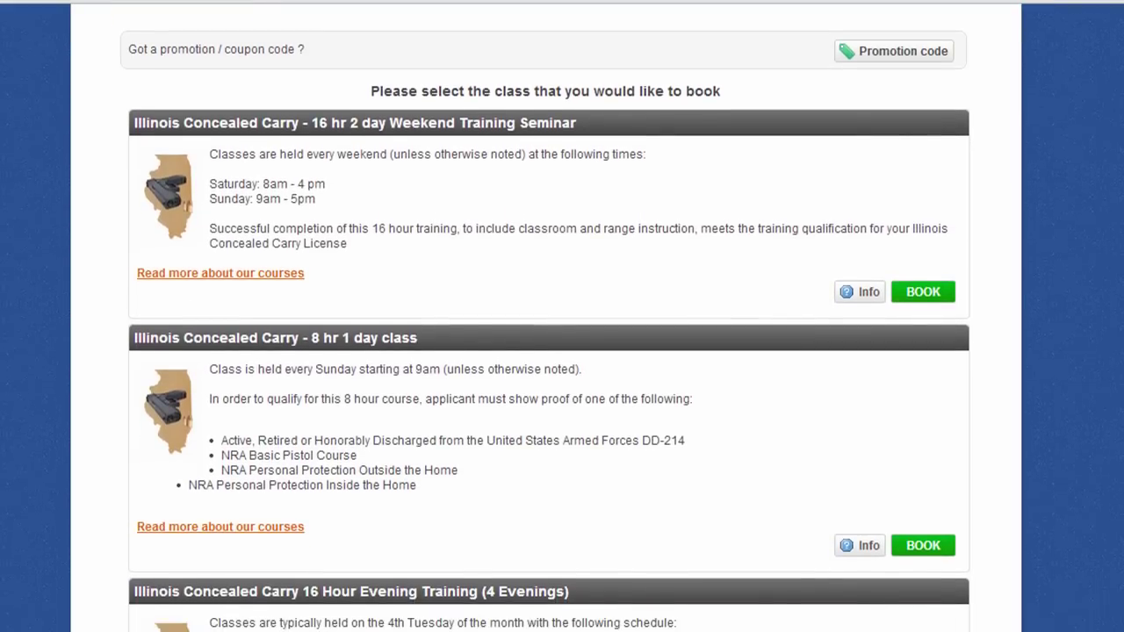
pyautogui.scroll(5, 547, 351)
pyautogui.scroll(-2, 547, 351)
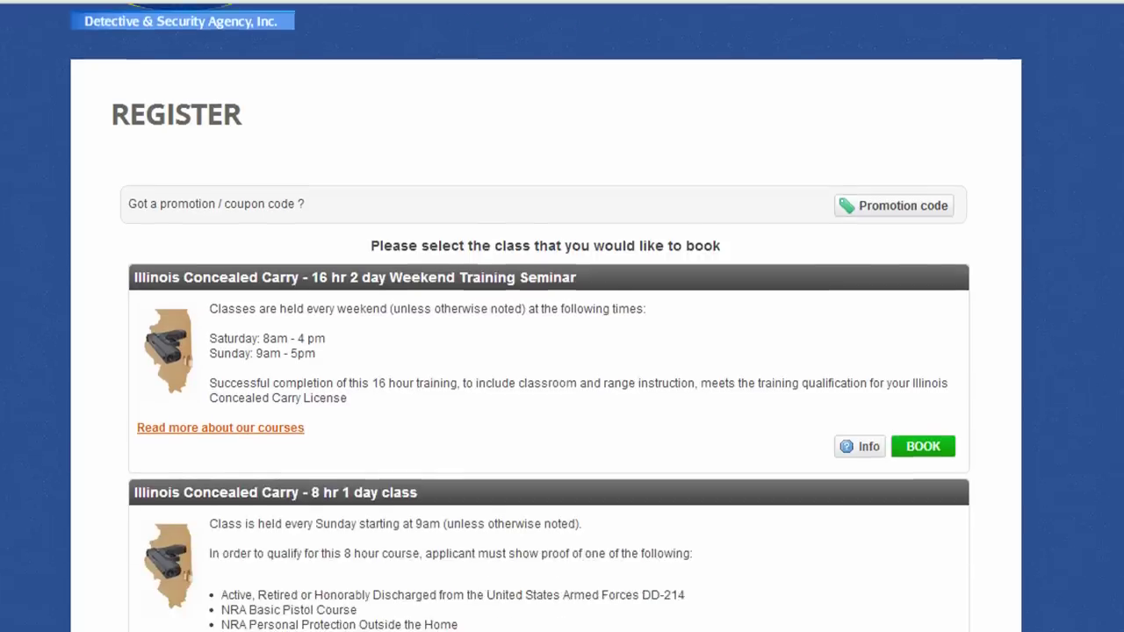
pyautogui.scroll(-2, 546, 351)
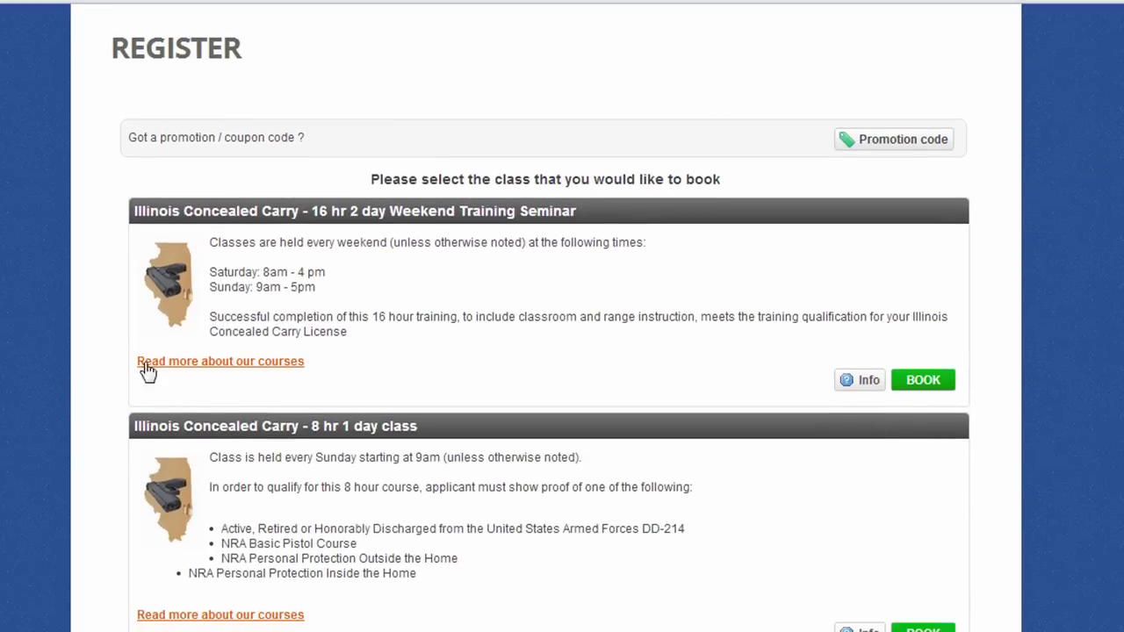
pyautogui.scroll(-1, 773, 308)
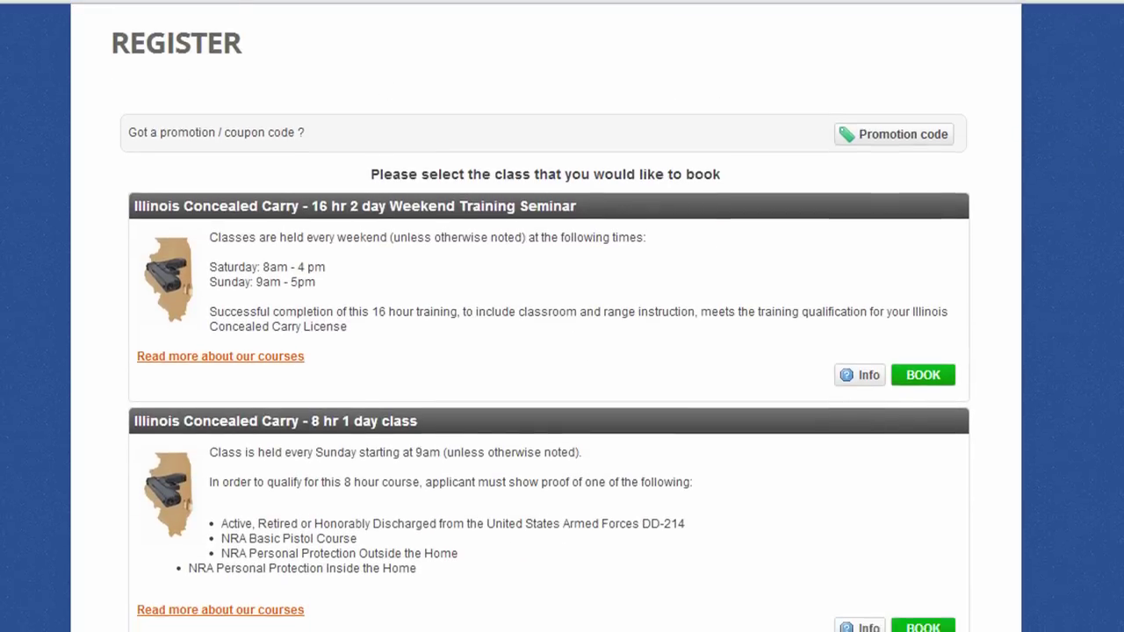
pyautogui.scroll(-7, 547, 351)
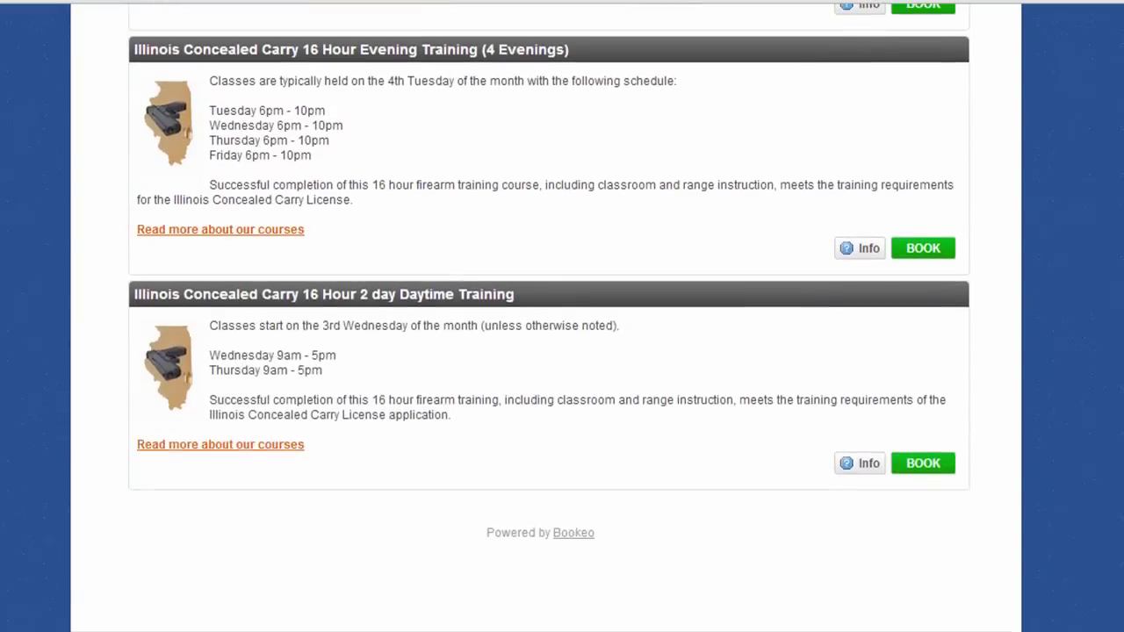
pyautogui.scroll(-1, 1008, 273)
pyautogui.scroll(6, 1009, 274)
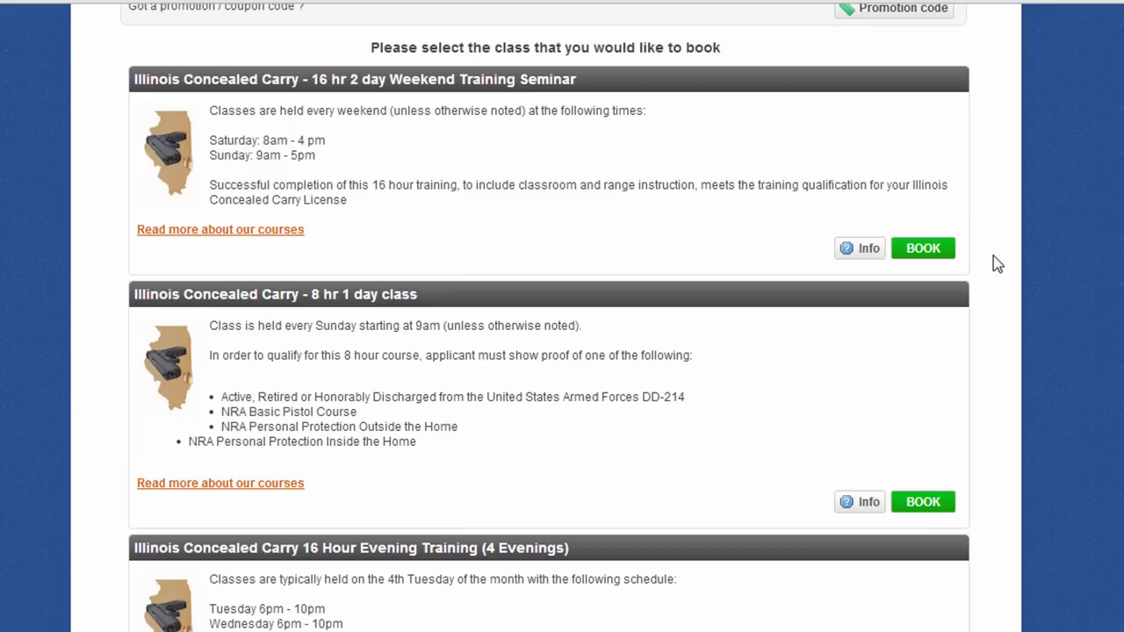
pyautogui.scroll(1, 993, 256)
pyautogui.scroll(-1, 956, 291)
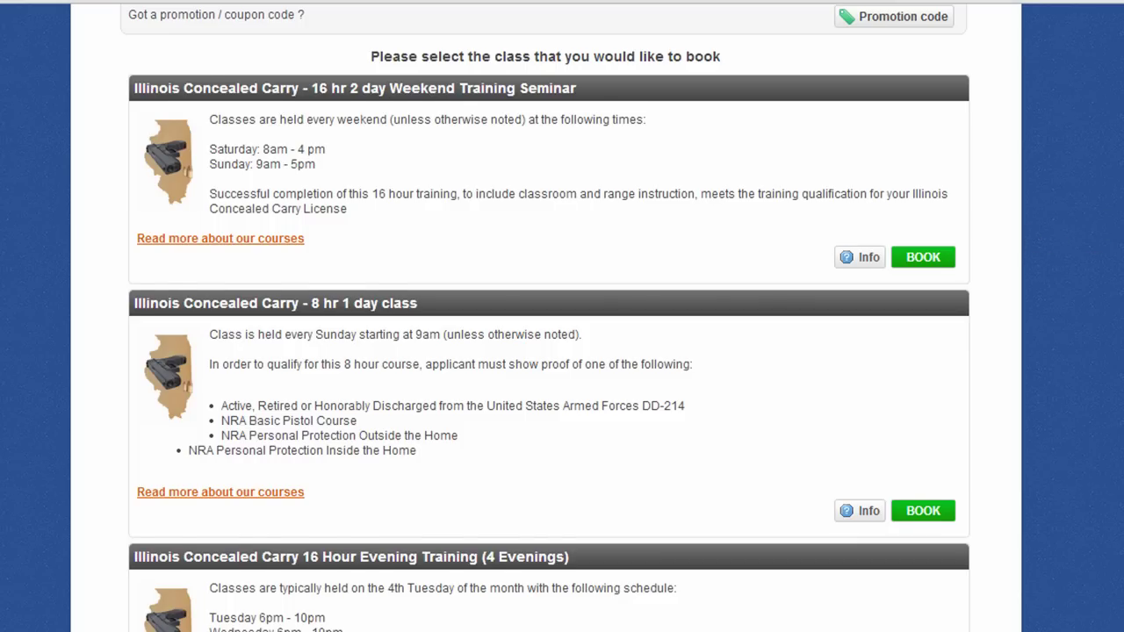
pyautogui.scroll(-3, 549, 317)
pyautogui.scroll(2, 549, 316)
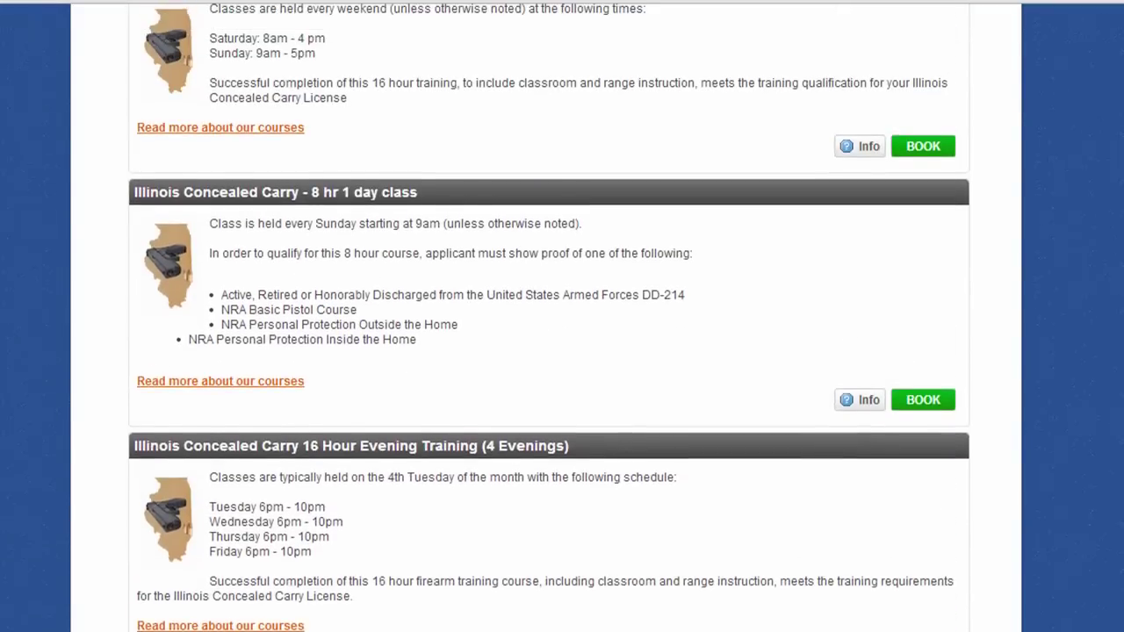
pyautogui.scroll(1, 549, 317)
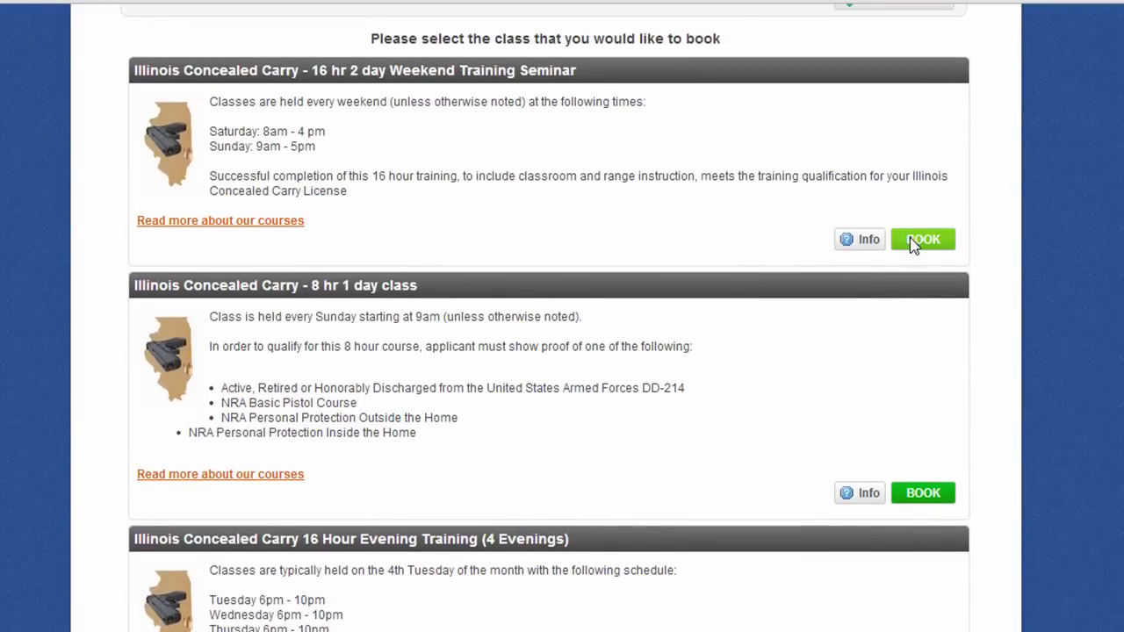
# - Start booking the 16 hr 2 day Weekend Training Seminar for Saturday, May 24, 2014, and review the booking summary and extra services
pyautogui.click(918, 242)
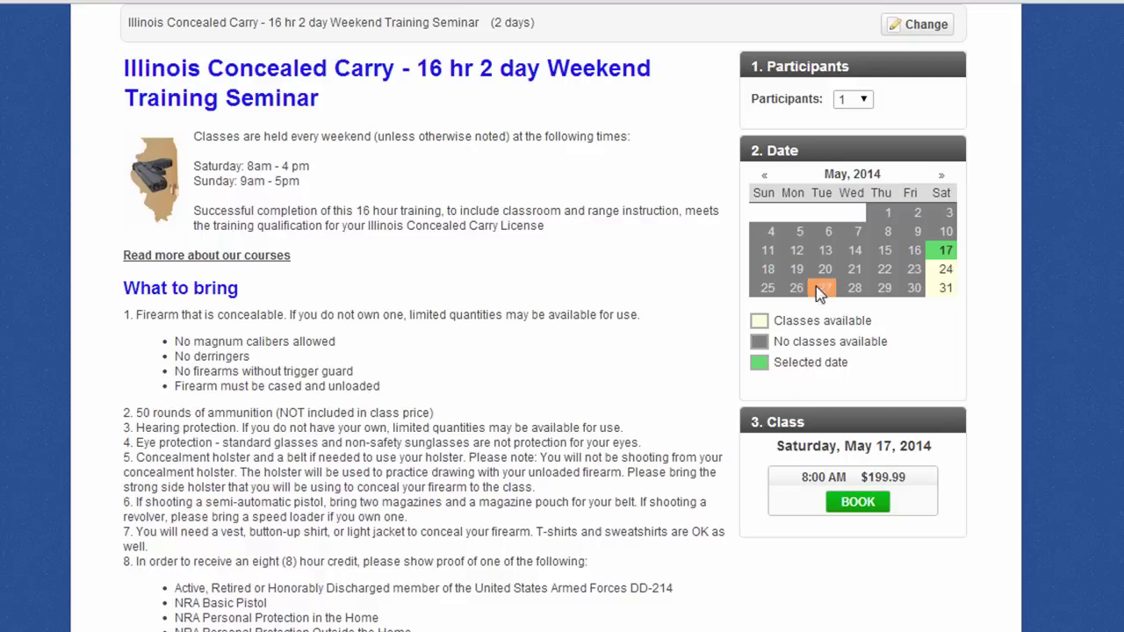
pyautogui.click(935, 271)
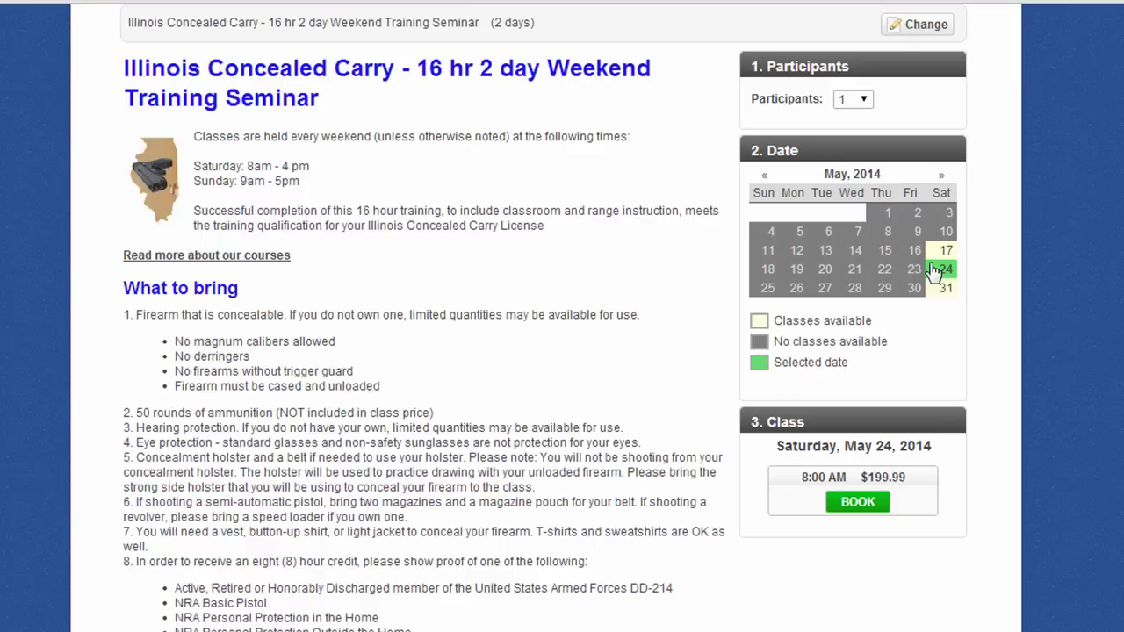
pyautogui.click(857, 502)
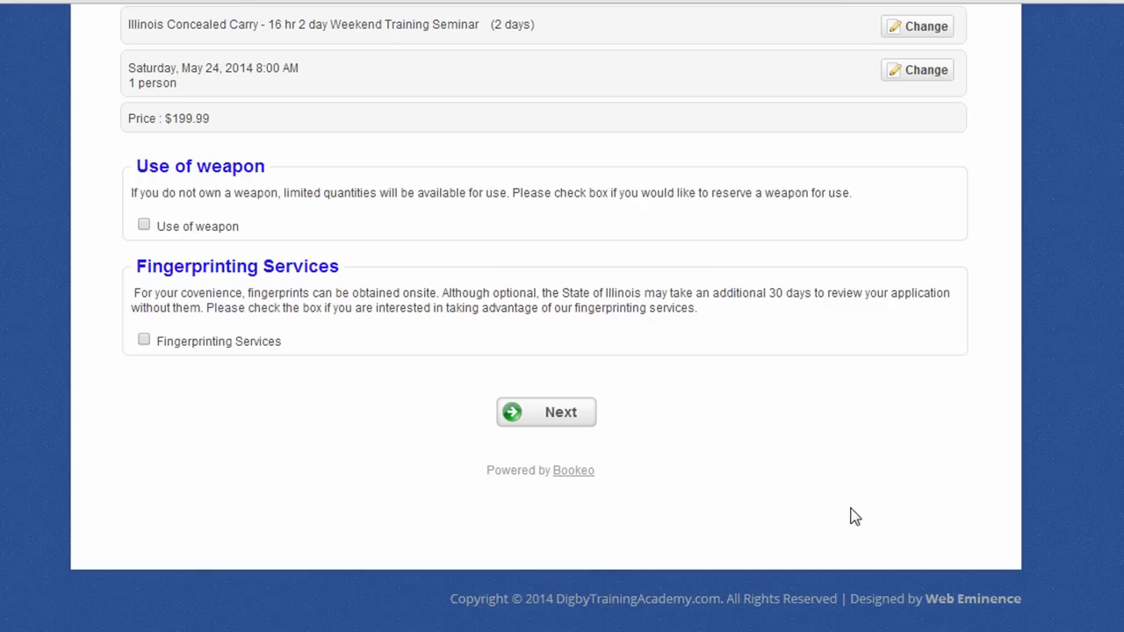
pyautogui.scroll(2, 793, 469)
pyautogui.scroll(-1, 793, 469)
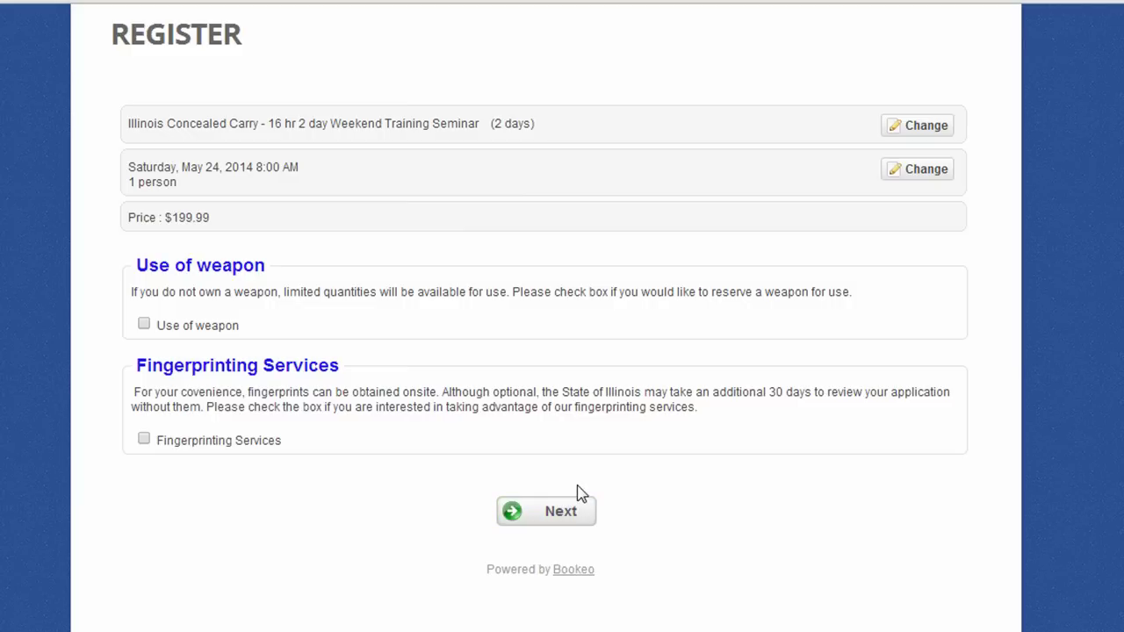
pyautogui.scroll(1, 577, 493)
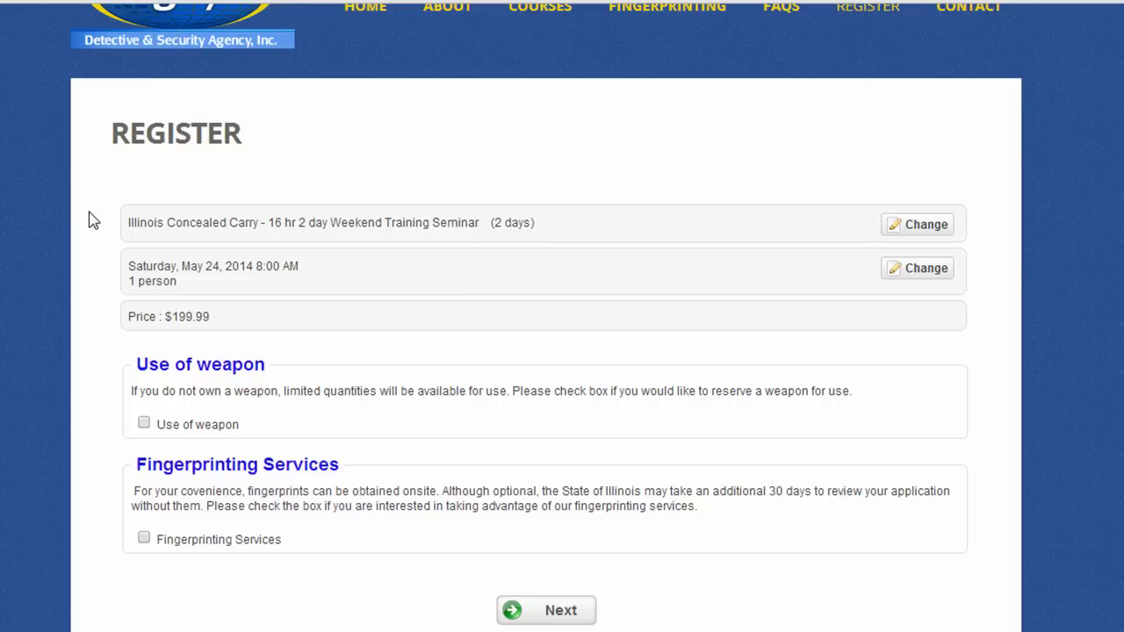
pyautogui.scroll(2, 94, 220)
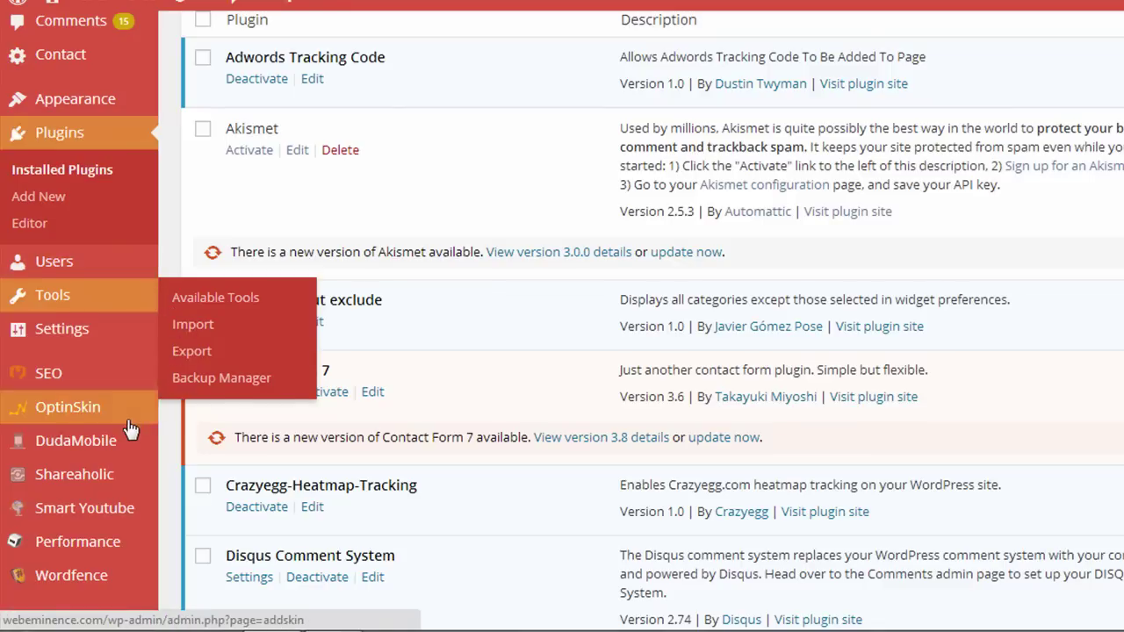
# - Look through the WordPress admin entries for the DudaMobile, Shareaholic, Smart Youtube, Performance and Wordfence plugins
pyautogui.scroll(-1, 120, 446)
pyautogui.moveTo(121, 446)
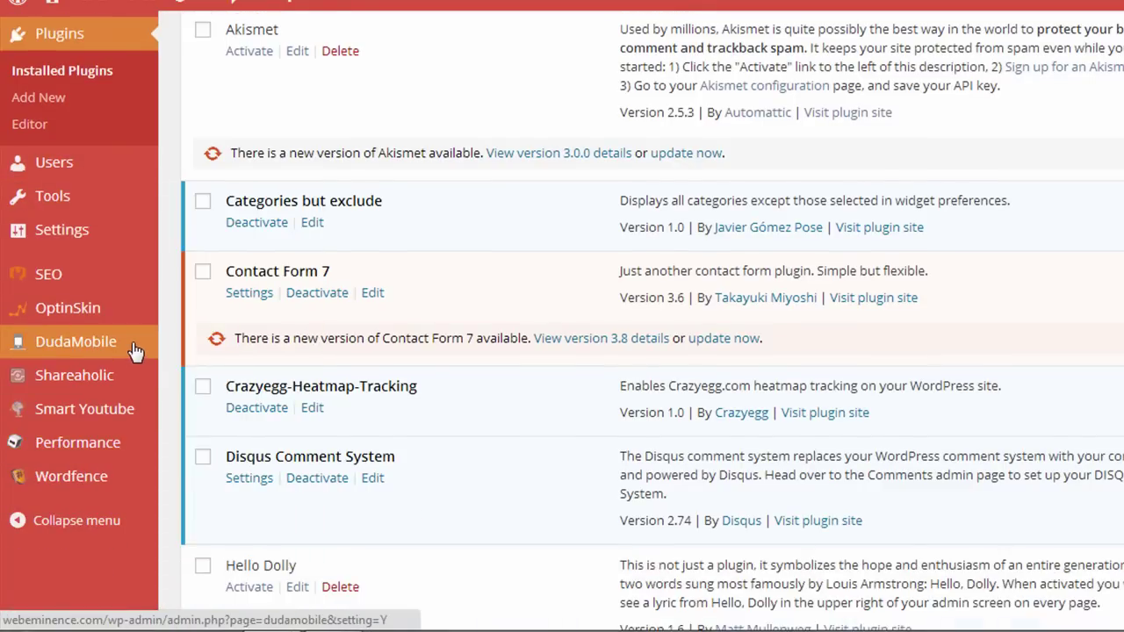
pyautogui.moveTo(117, 384)
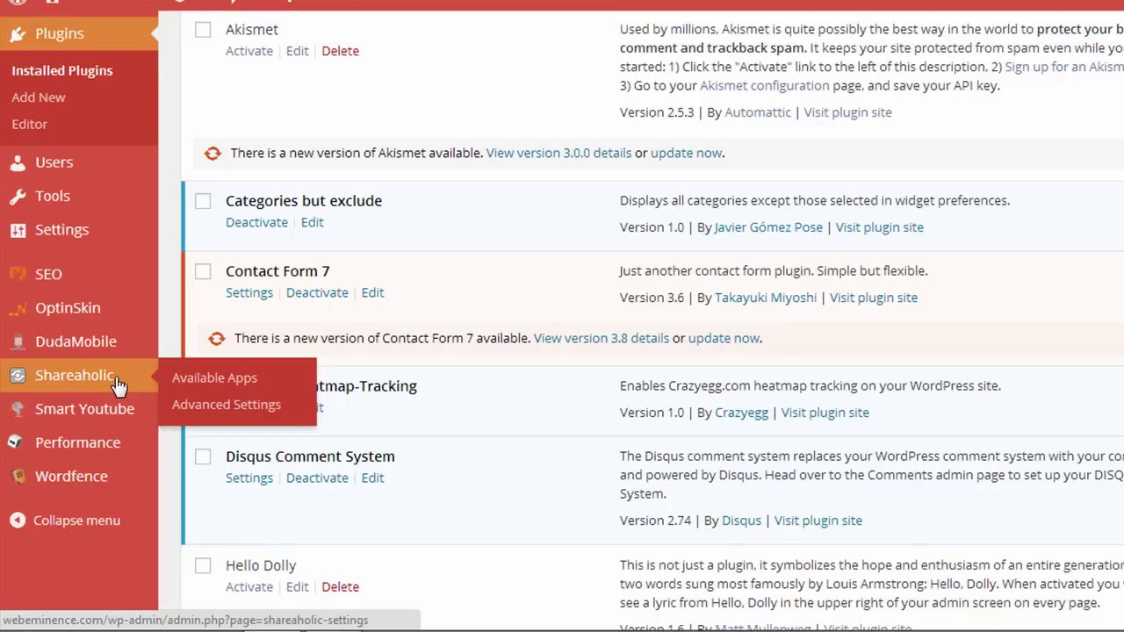
pyautogui.moveTo(121, 409)
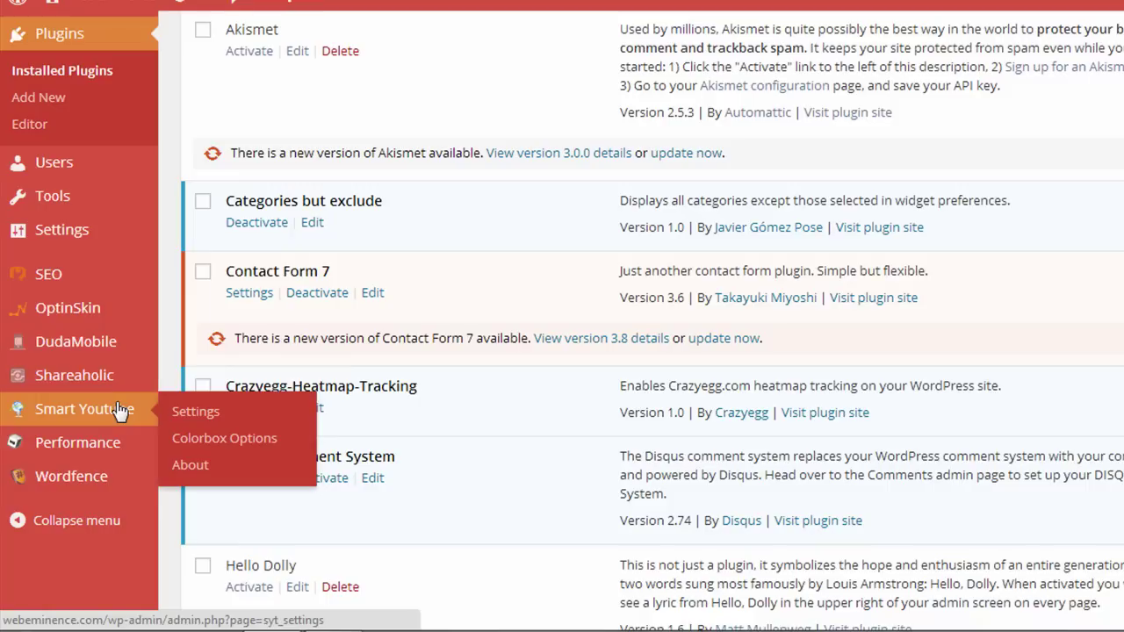
pyautogui.moveTo(104, 453)
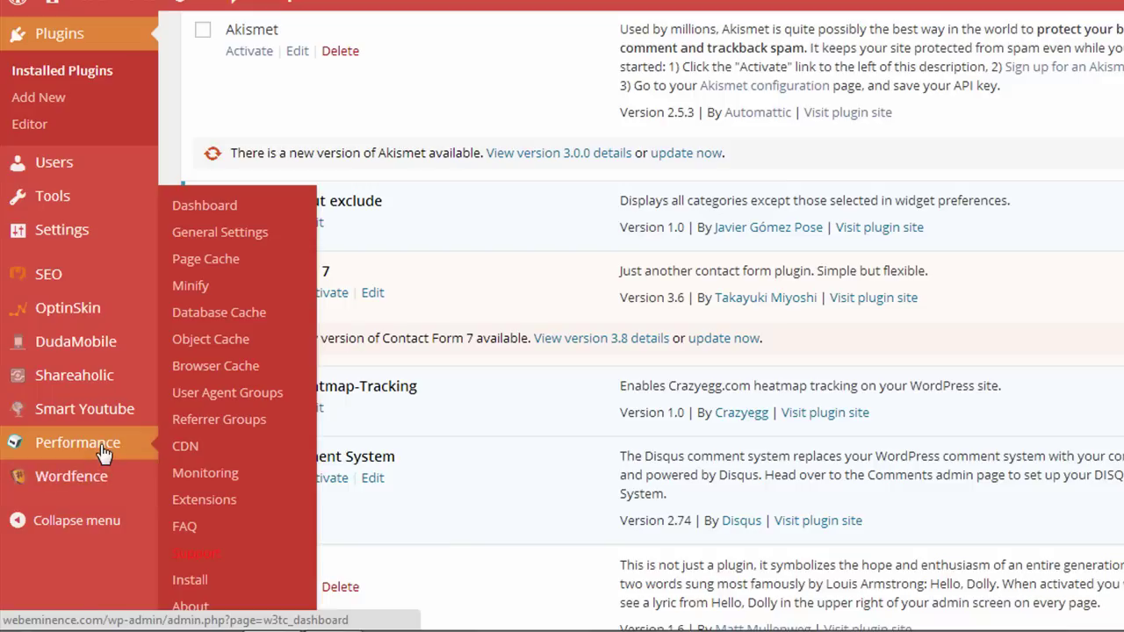
pyautogui.moveTo(91, 474)
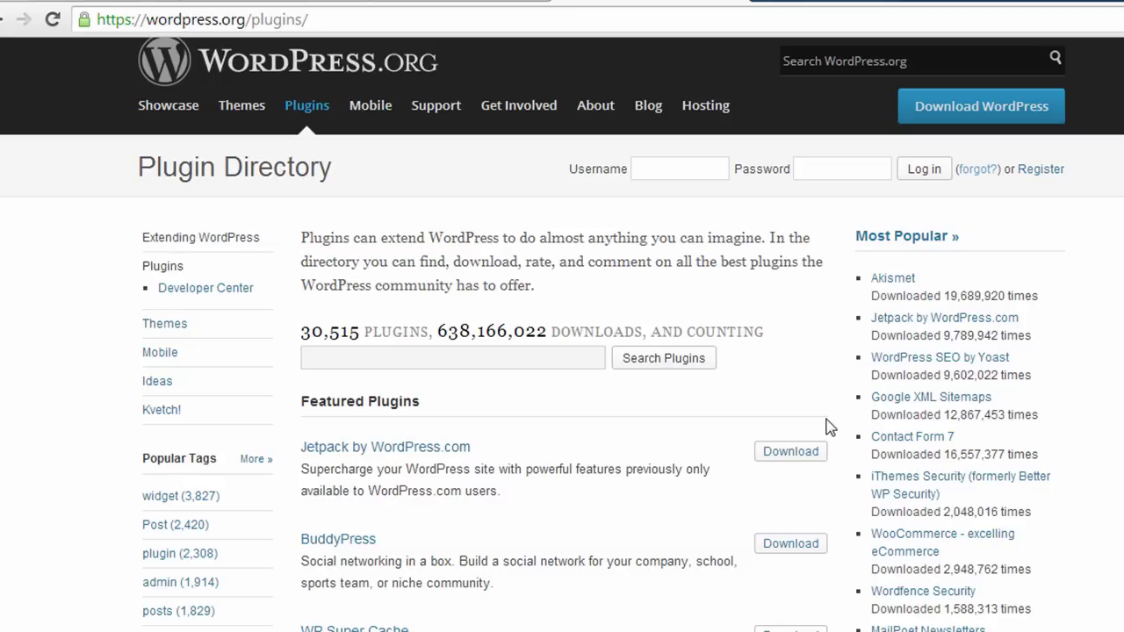
# - Go to Web Eminence's Free WordPress Install & Premium Theme page and read through its three steps
pyautogui.hotkey('alt', 'Left')
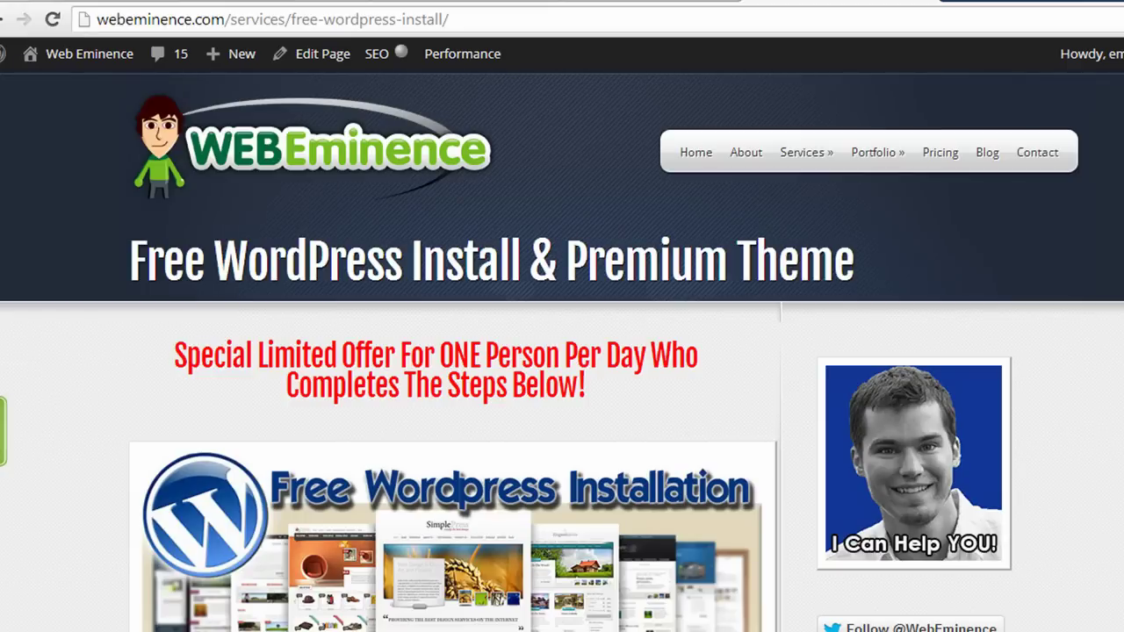
pyautogui.scroll(-3, 562, 351)
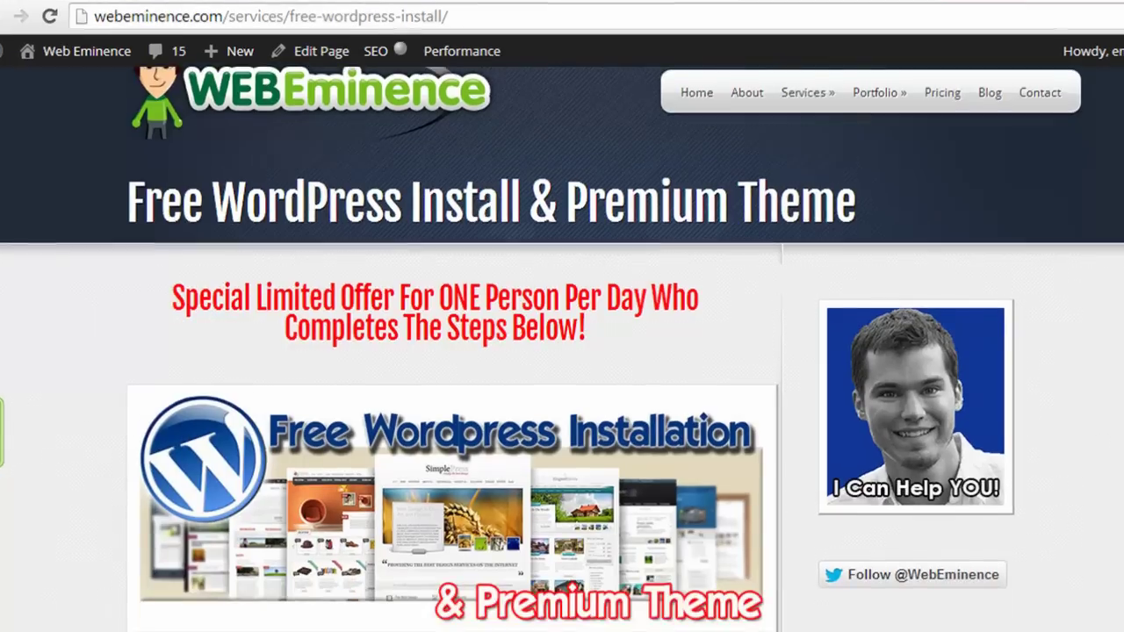
pyautogui.scroll(-4, 563, 352)
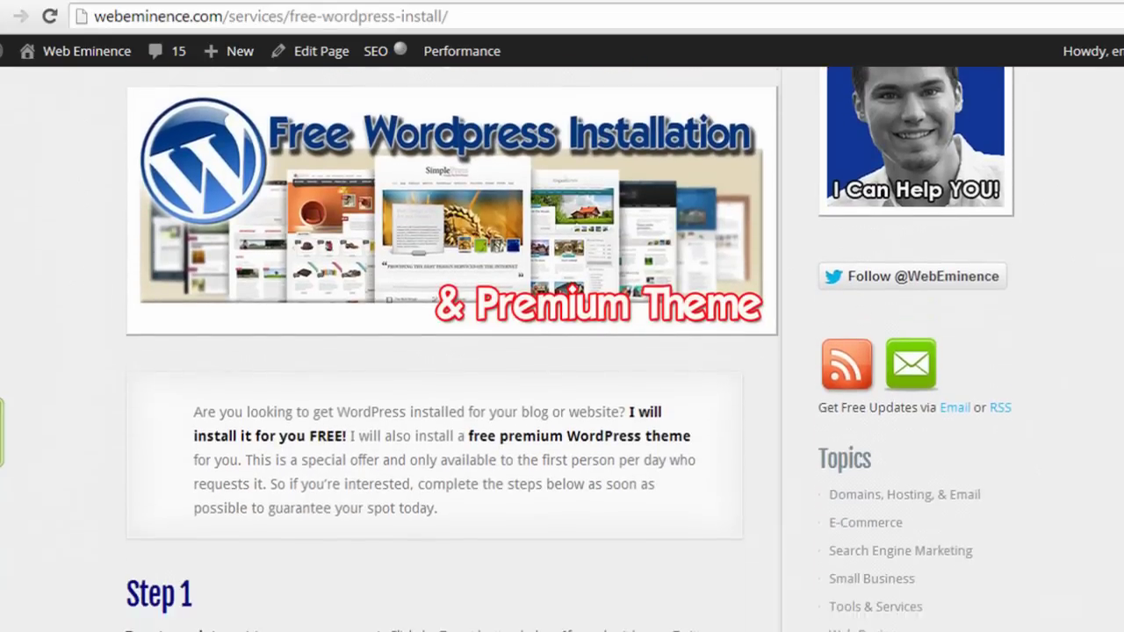
pyautogui.scroll(-4, 562, 351)
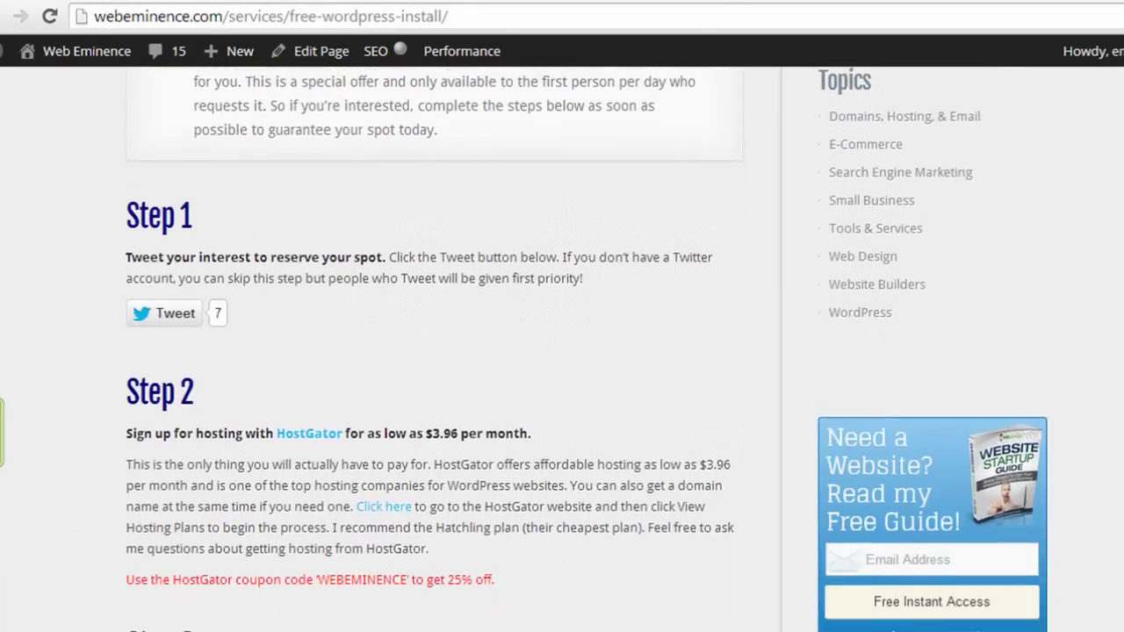
pyautogui.scroll(-1, 562, 352)
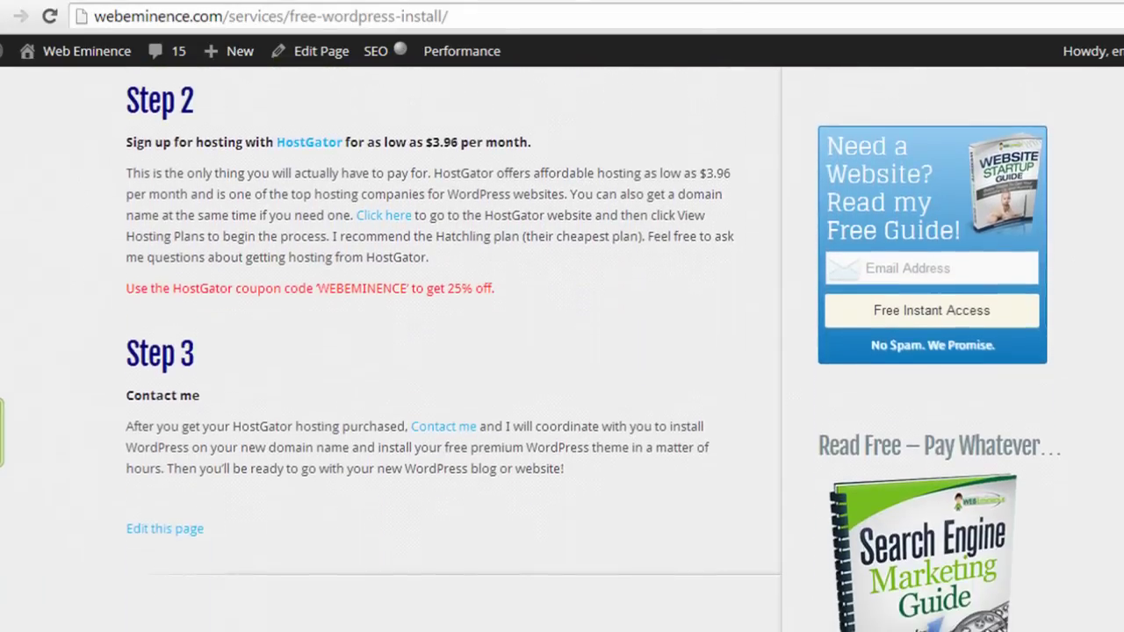
pyautogui.scroll(5, 562, 351)
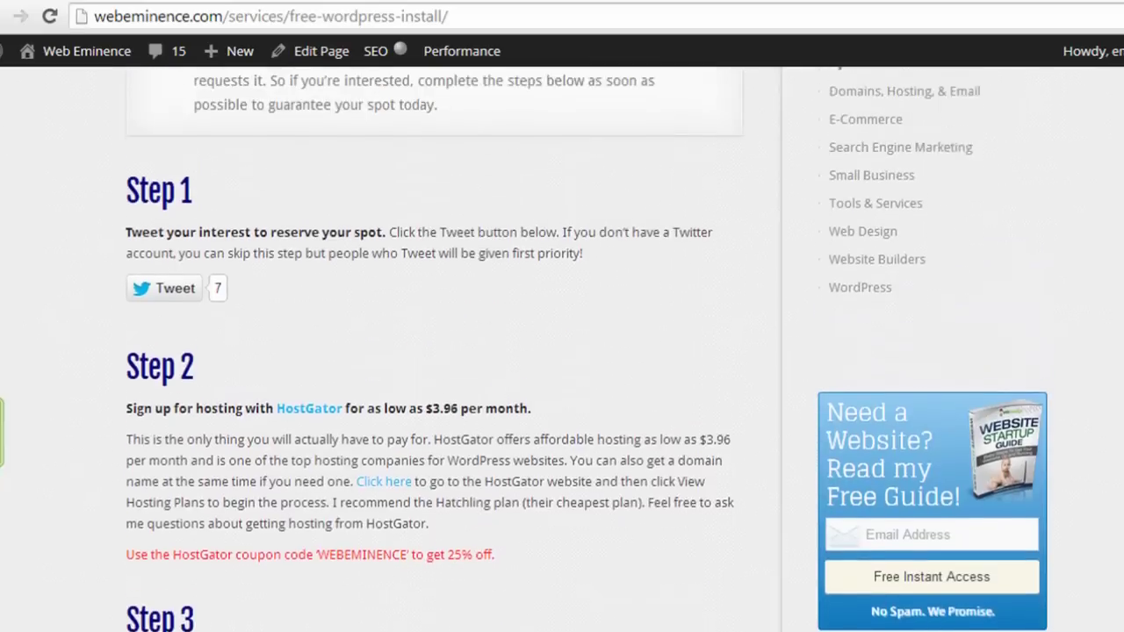
pyautogui.scroll(7, 562, 351)
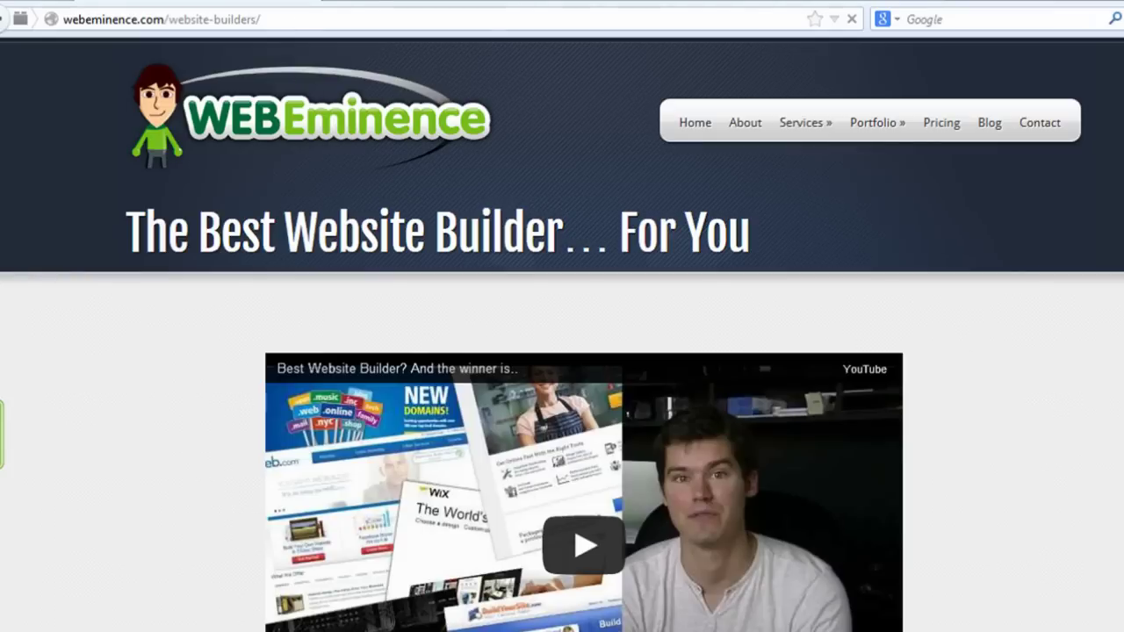
# - Read the Web Eminence website builders page from its introductory video down to the best website builders section
pyautogui.scroll(-5, 562, 334)
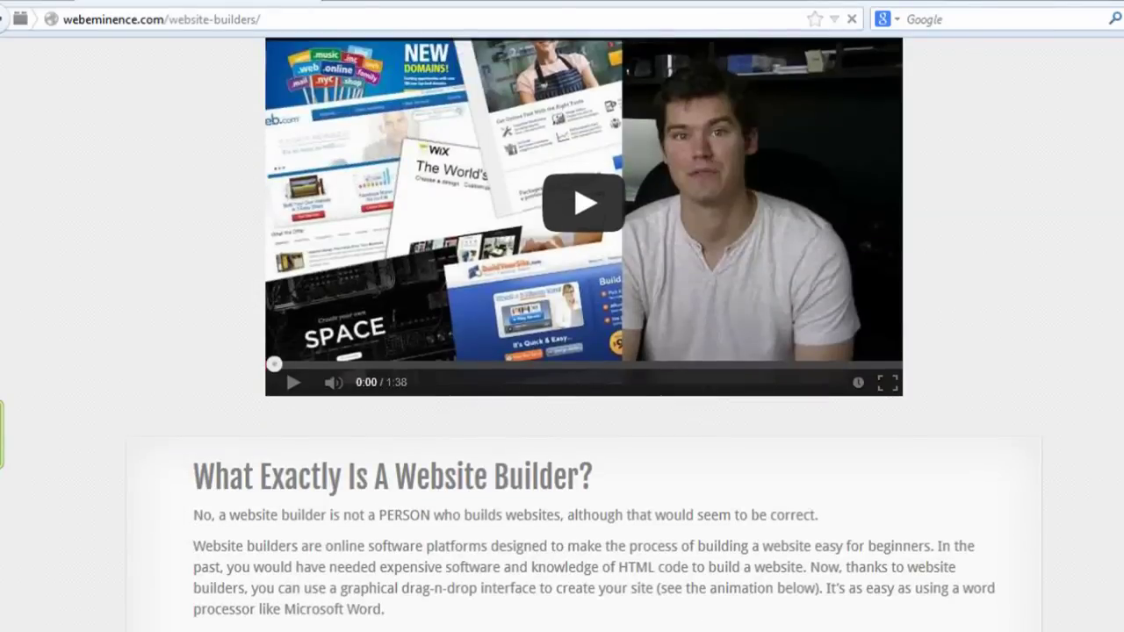
pyautogui.scroll(-7, 604, 429)
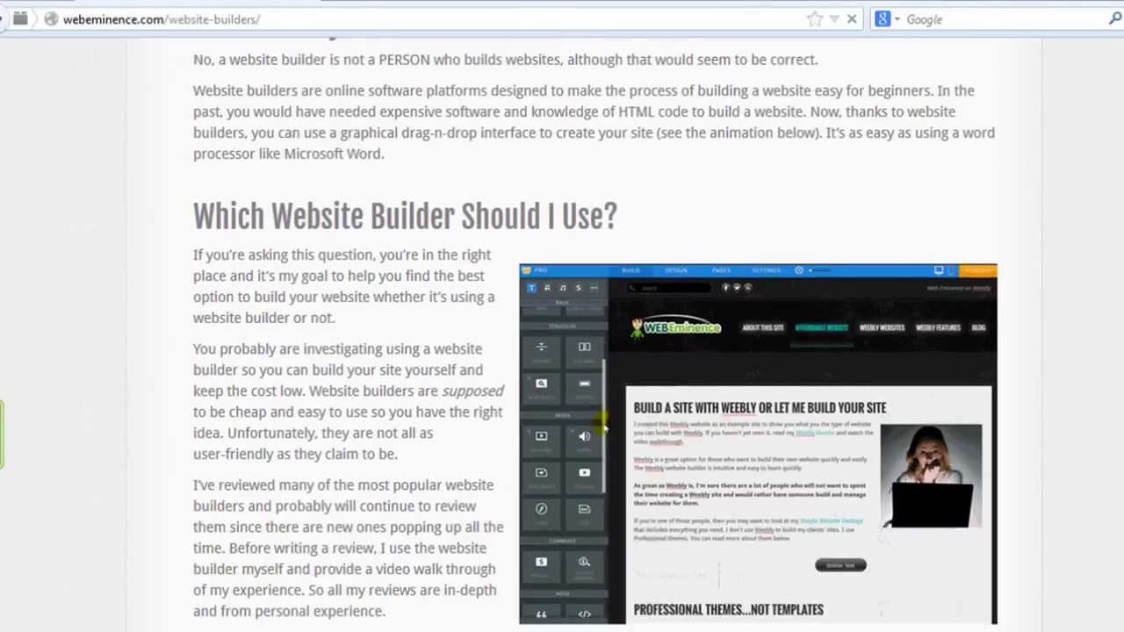
pyautogui.scroll(-7, 604, 430)
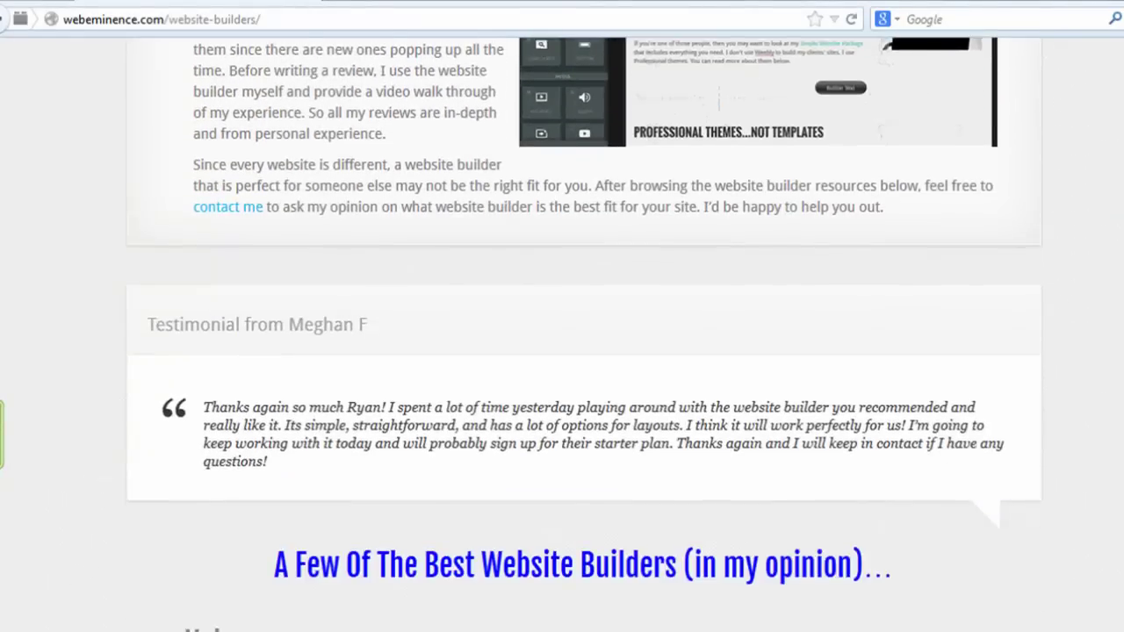
# - Look through the Yola, Weebly and Squarespace entries on the website builders page, including their star ratings and quick summaries
pyautogui.scroll(-6, 584, 334)
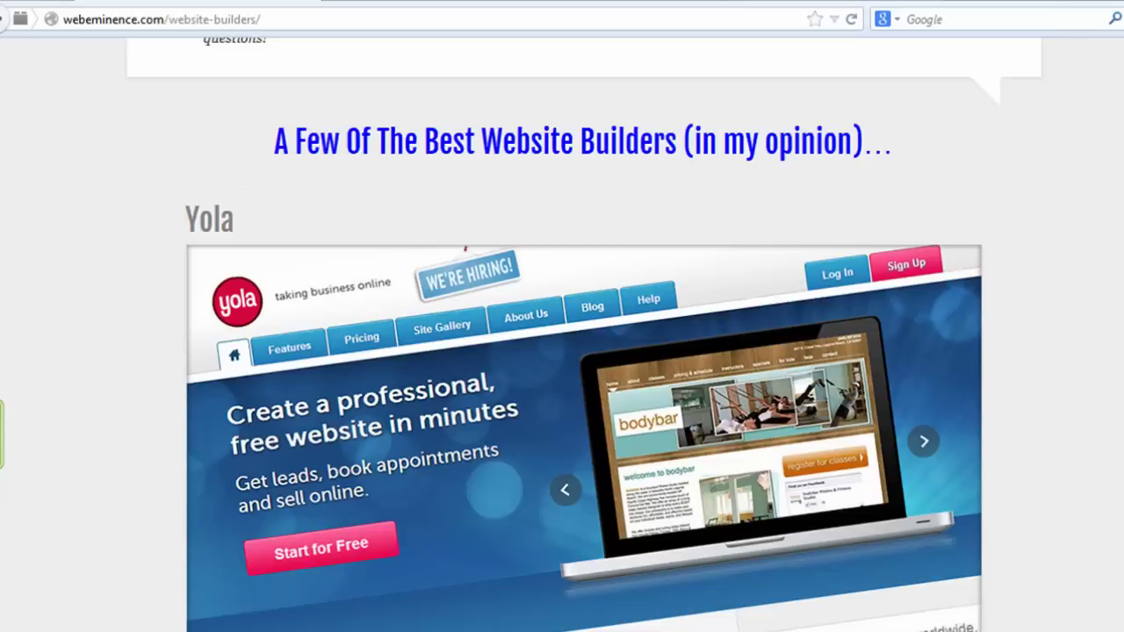
pyautogui.scroll(-7, 584, 334)
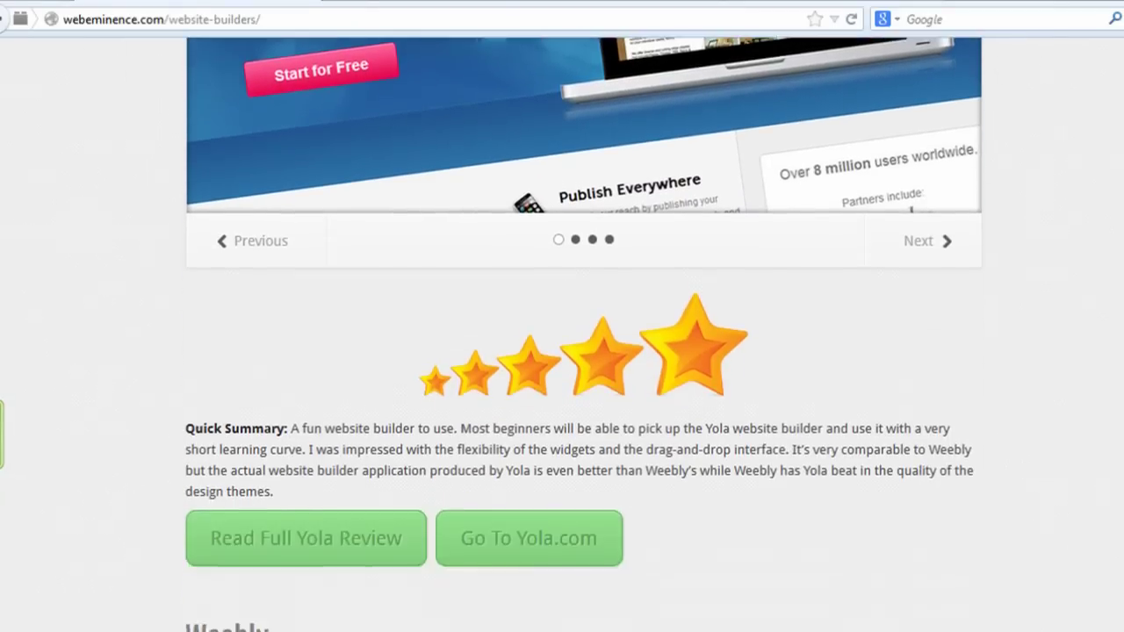
pyautogui.scroll(-10, 584, 333)
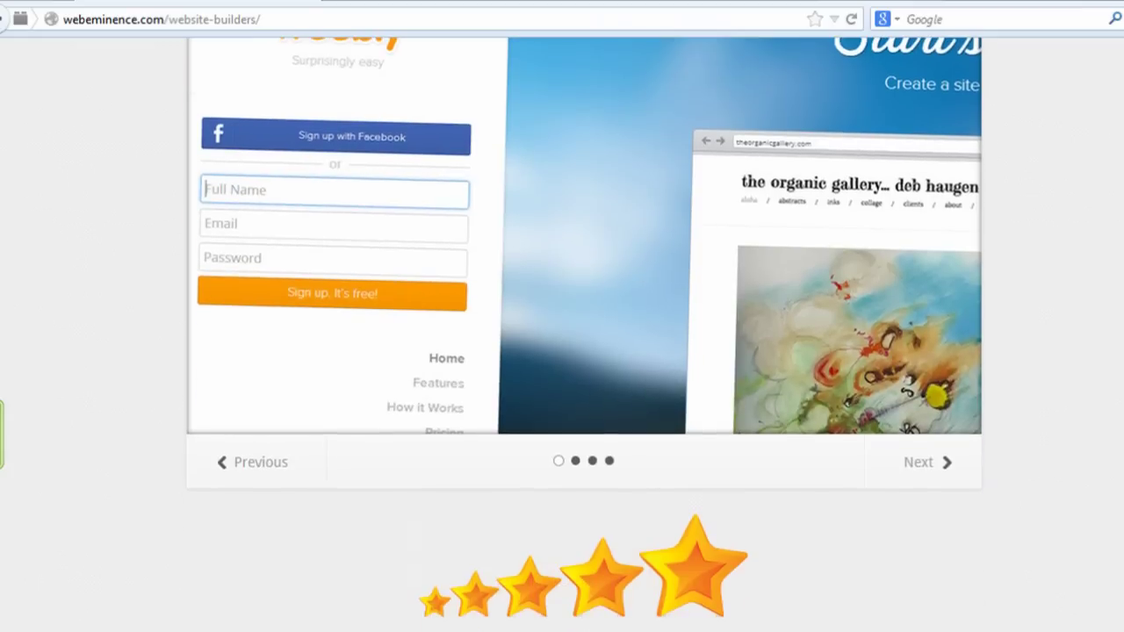
pyautogui.scroll(-8, 584, 334)
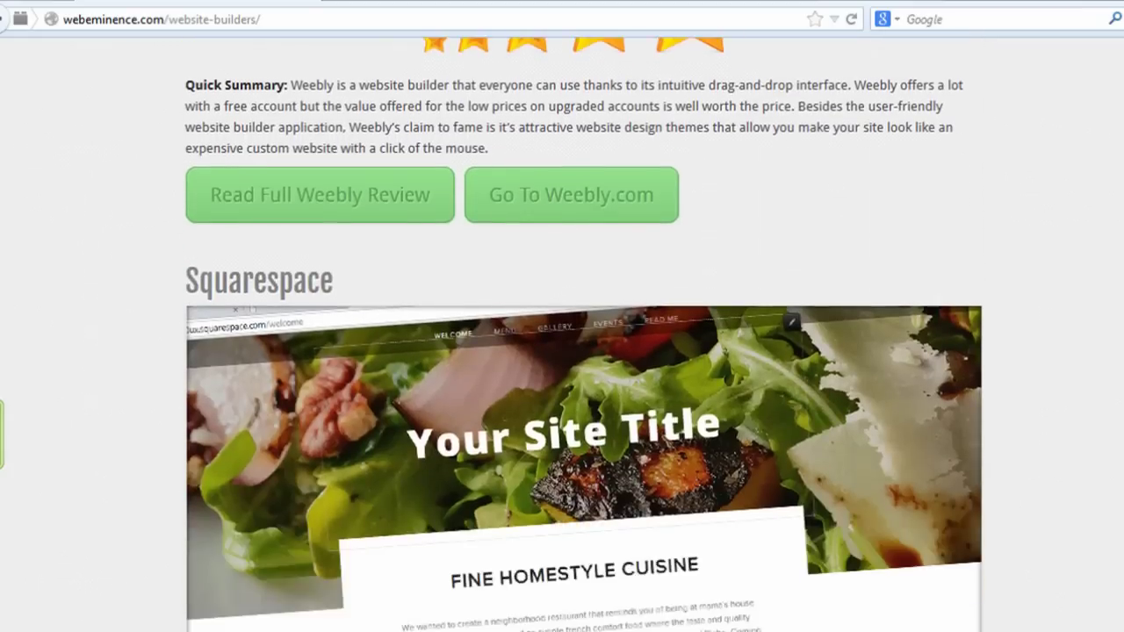
pyautogui.scroll(-2, 748, 409)
pyautogui.scroll(-1, 699, 409)
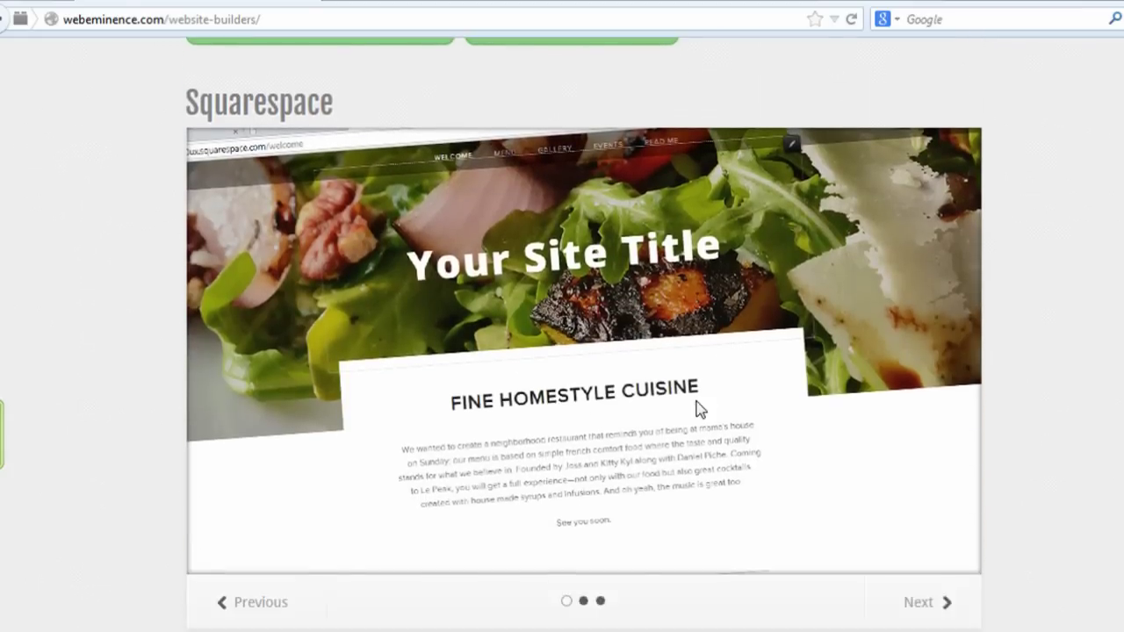
pyautogui.scroll(-6, 698, 409)
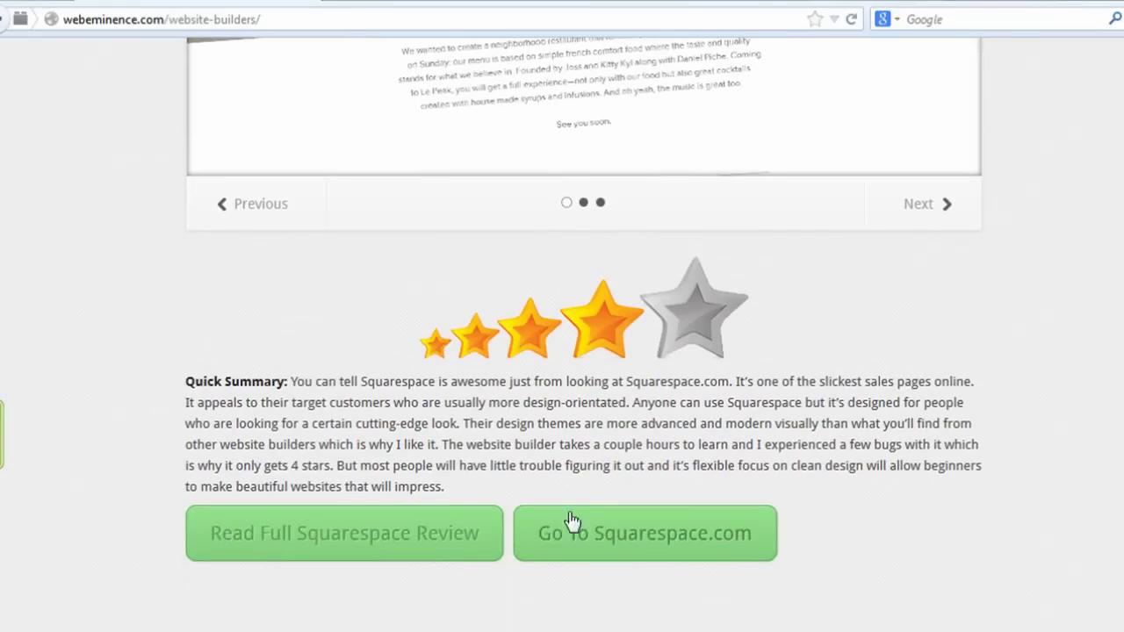
# - Open the full Squarespace review and view its video and the section on the design appeal of the templates
pyautogui.click(477, 539)
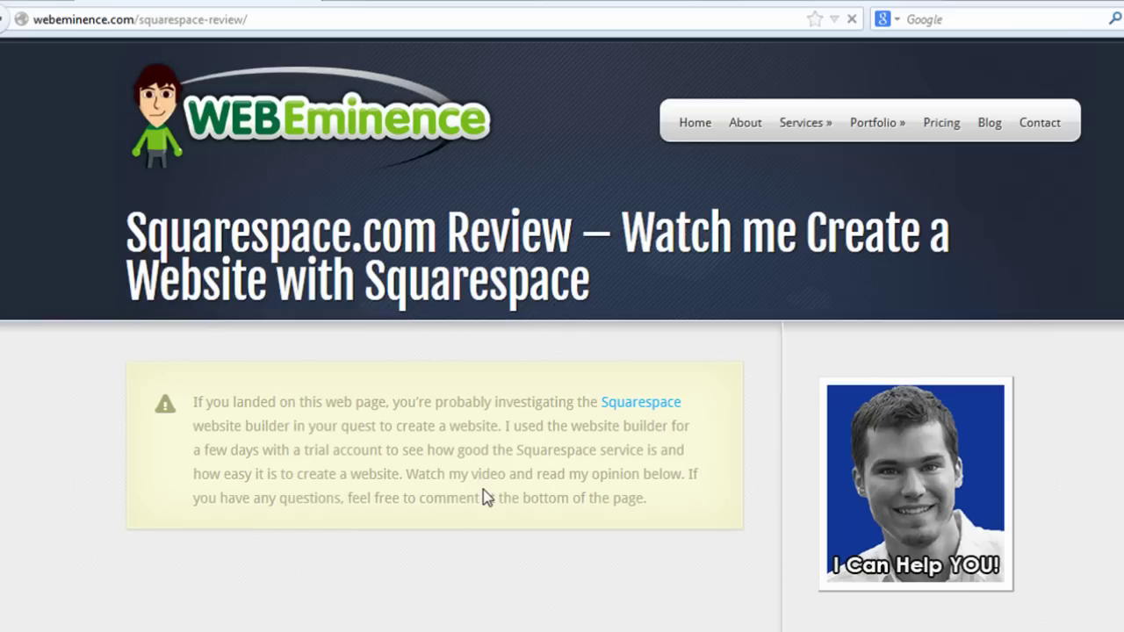
pyautogui.scroll(-5, 490, 487)
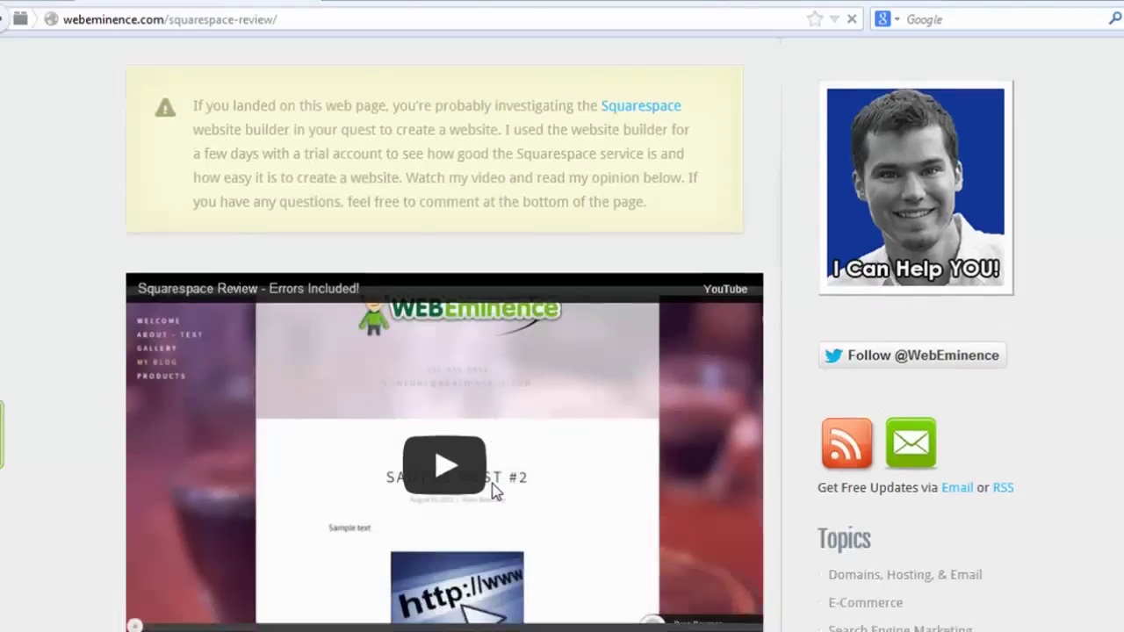
pyautogui.scroll(-5, 491, 490)
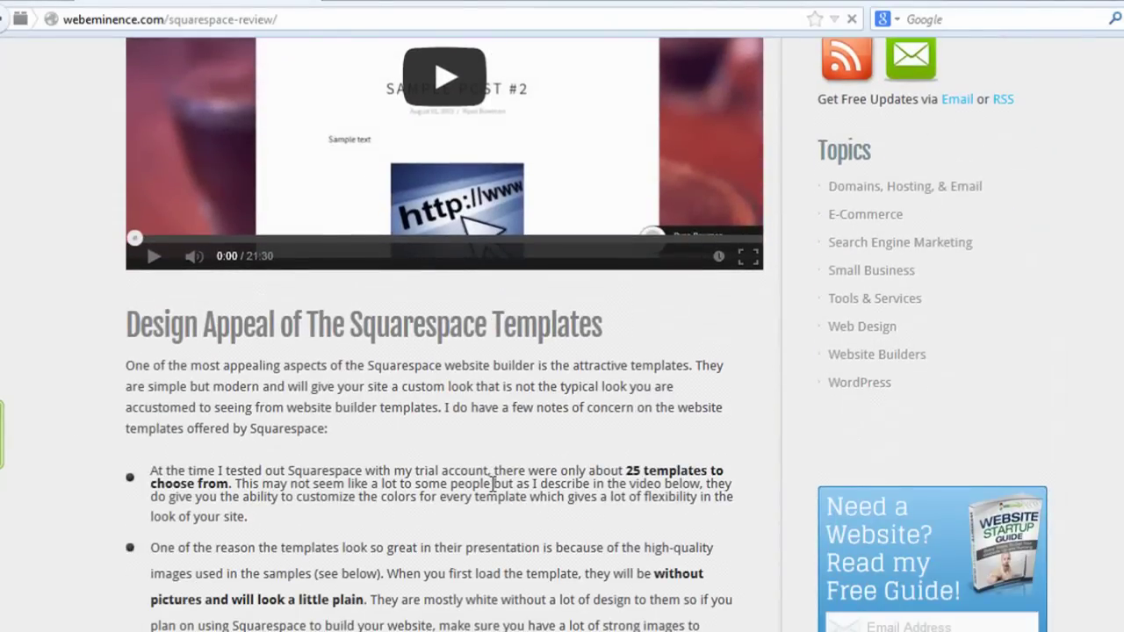